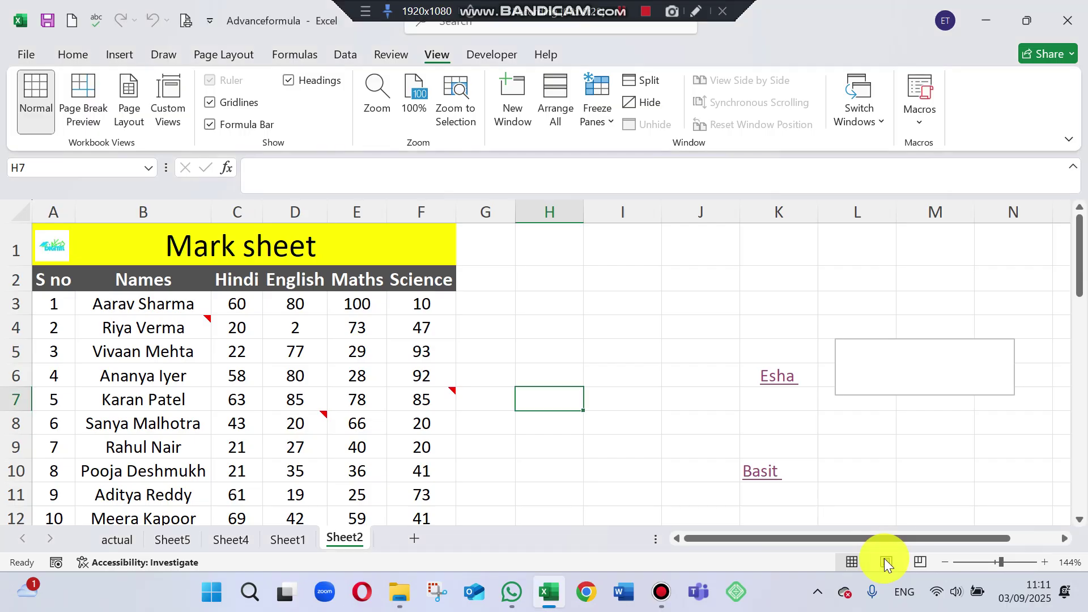
Preview Sheet2 in Page Layout and Page Break Preview using the quick view controls, and return to Normal view.
{"action": "left_click", "coordinate": [886, 562]}
{"action": "left_click", "coordinate": [920, 561]}
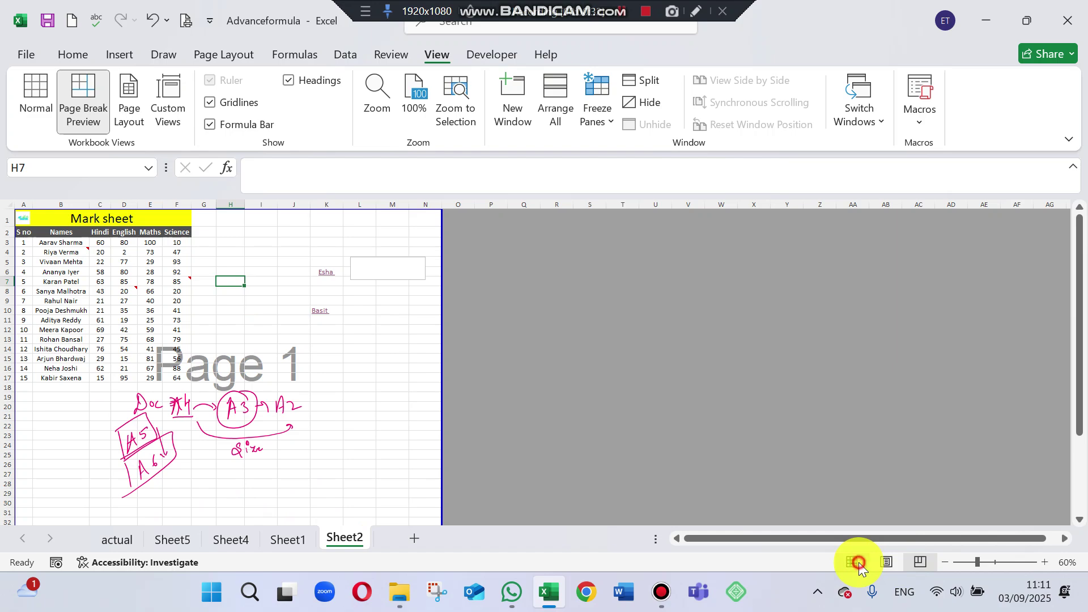
{"action": "left_click", "coordinate": [854, 562]}
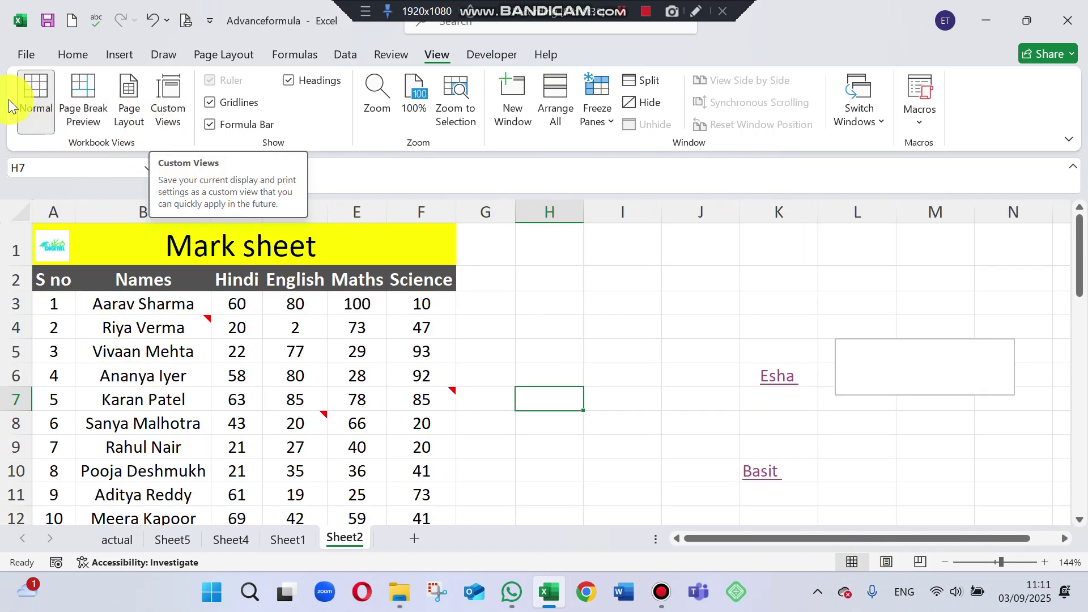
Look at the sheet in Page Break Preview and Page Layout, check the Custom Views dialog, and restore Normal view.
{"action": "left_click", "coordinate": [74, 102]}
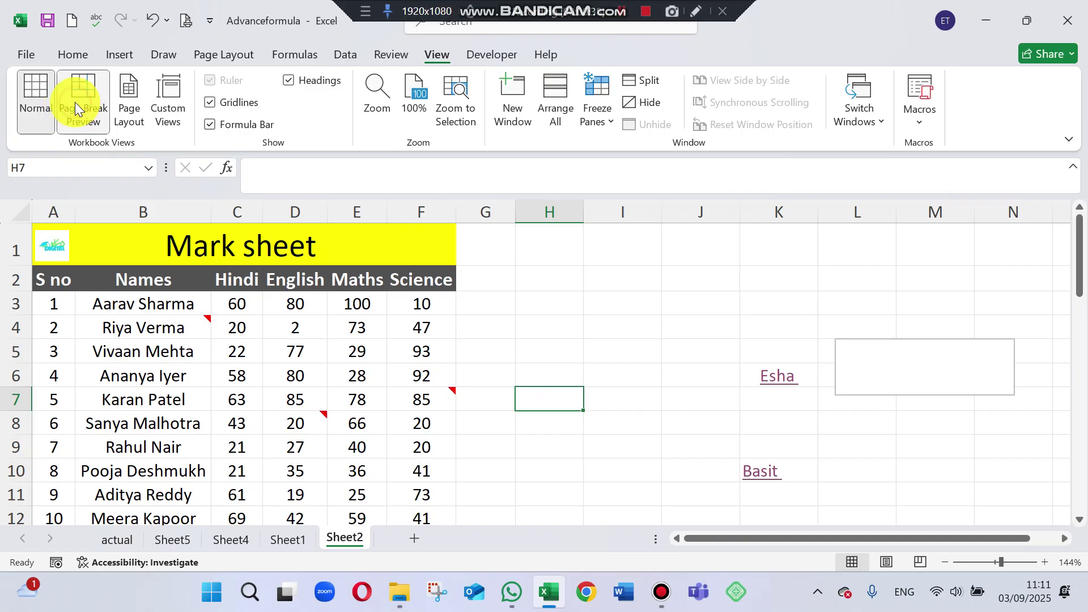
{"action": "left_click", "coordinate": [131, 105]}
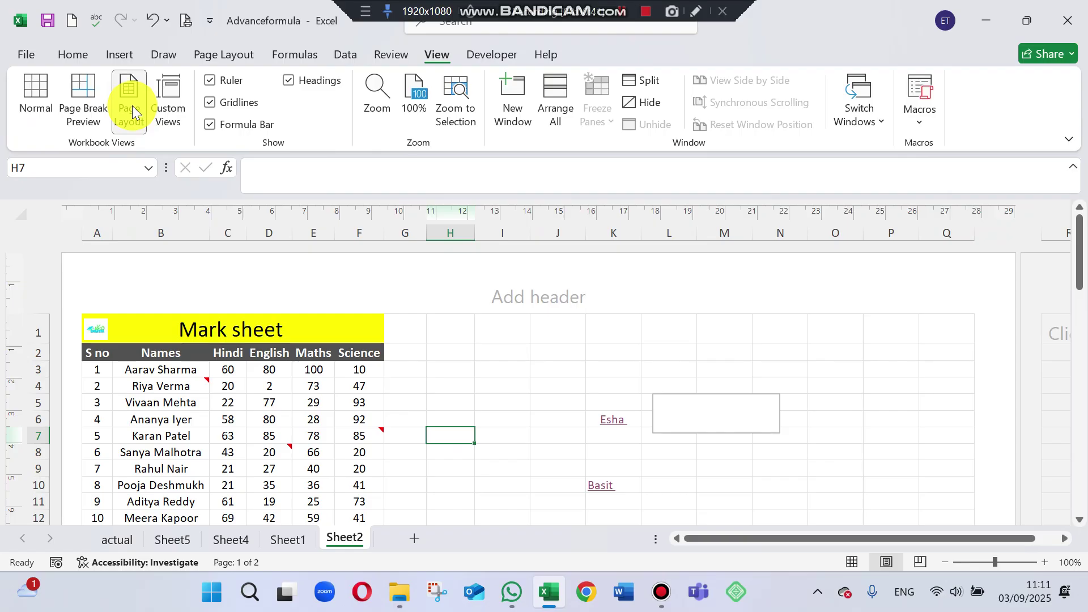
{"action": "left_click", "coordinate": [175, 104]}
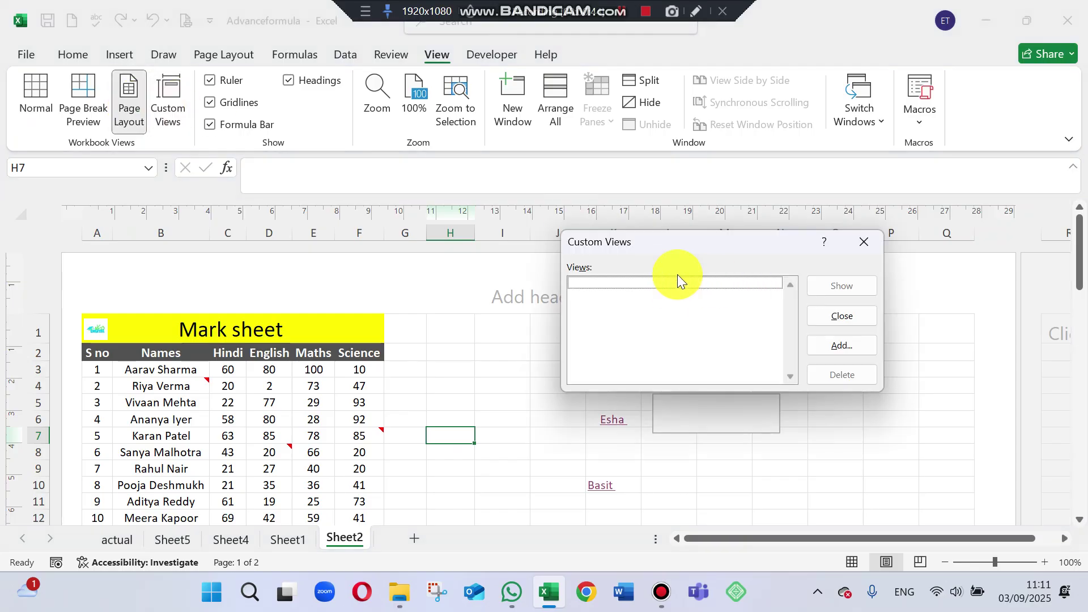
{"action": "left_click", "coordinate": [853, 243]}
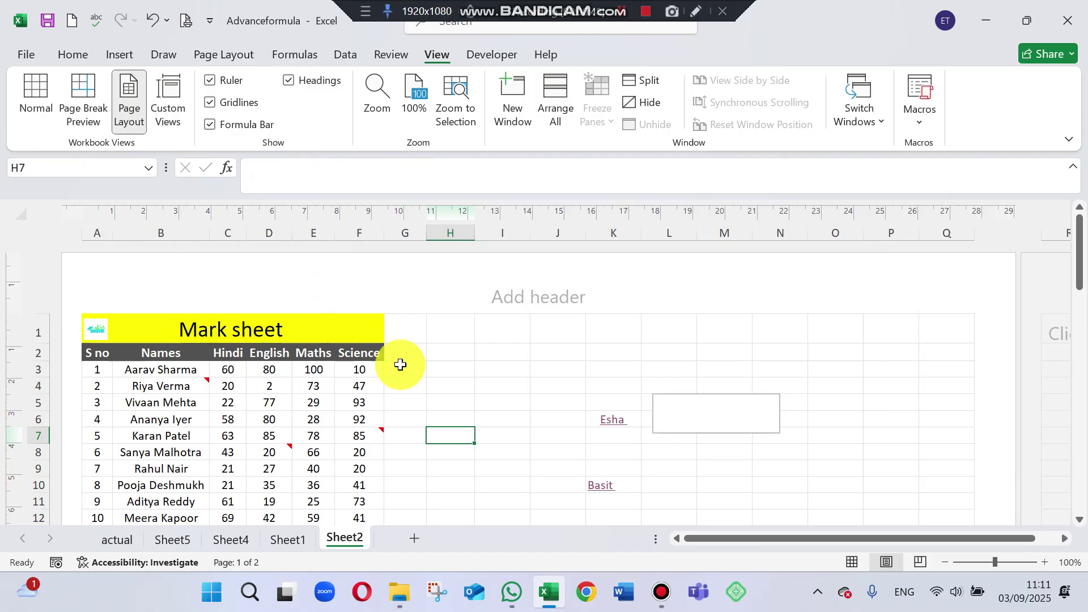
{"action": "left_click", "coordinate": [44, 92]}
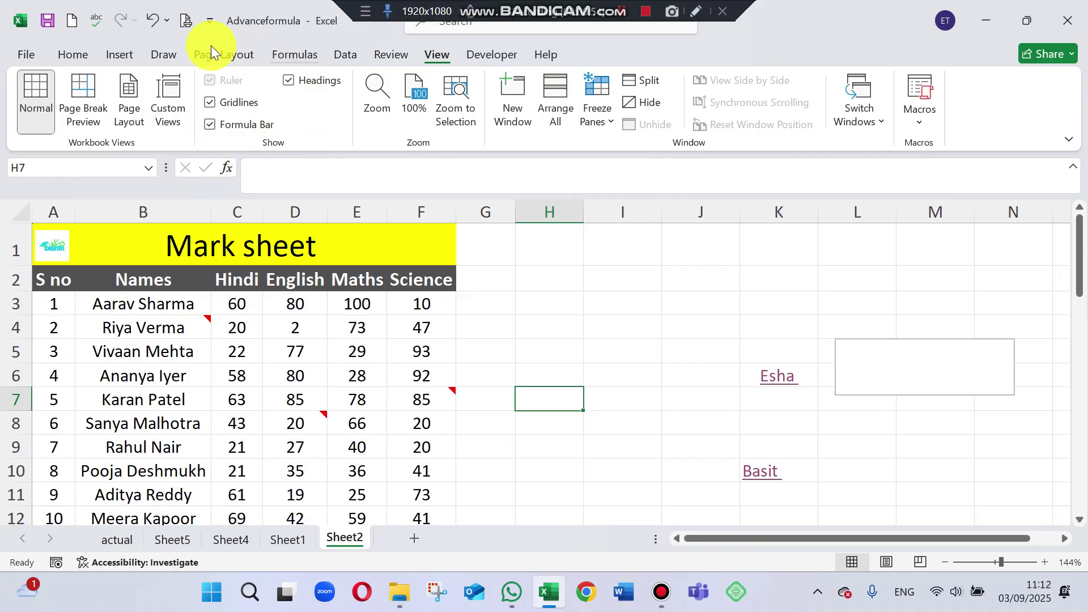
{"action": "left_click", "coordinate": [375, 59]}
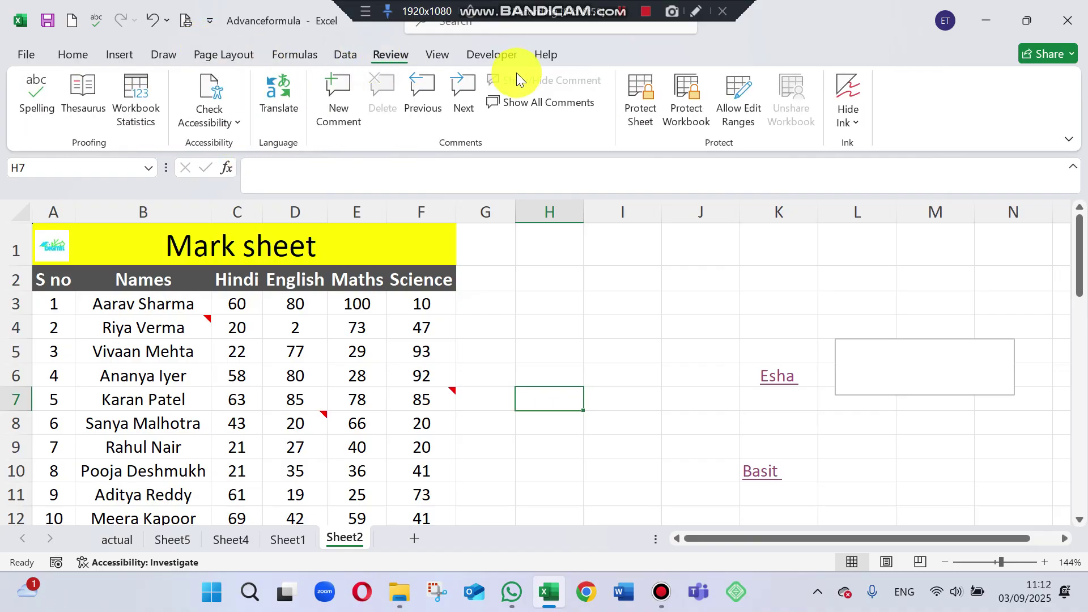
{"action": "left_click", "coordinate": [219, 59]}
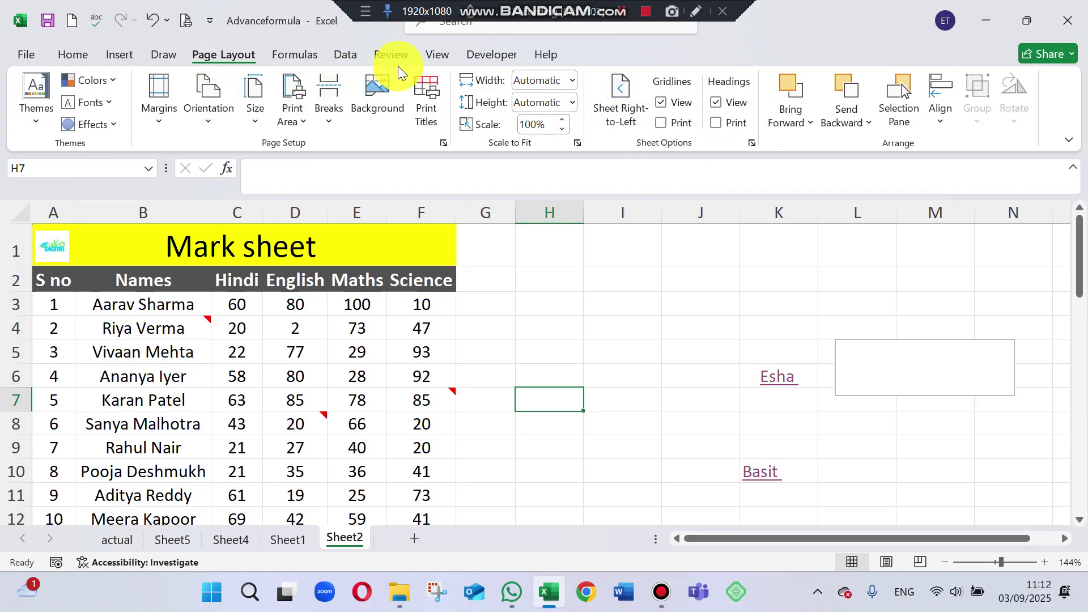
{"action": "left_click", "coordinate": [434, 55]}
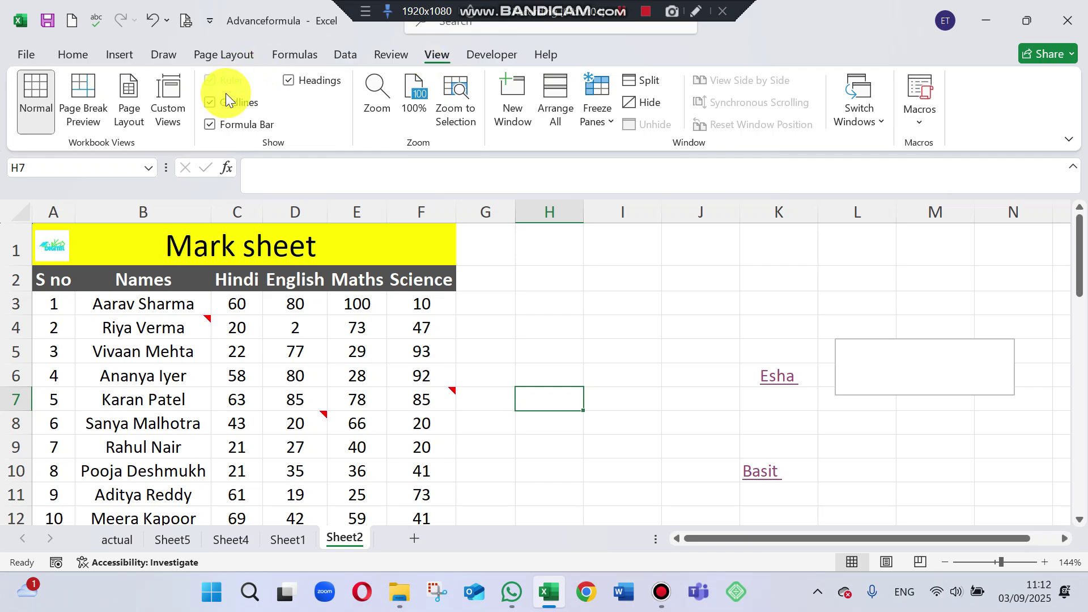
Hide and show again the sheet's gridlines, formula bar, and row and column headings.
{"action": "left_click", "coordinate": [208, 107]}
{"action": "left_click", "coordinate": [208, 107]}
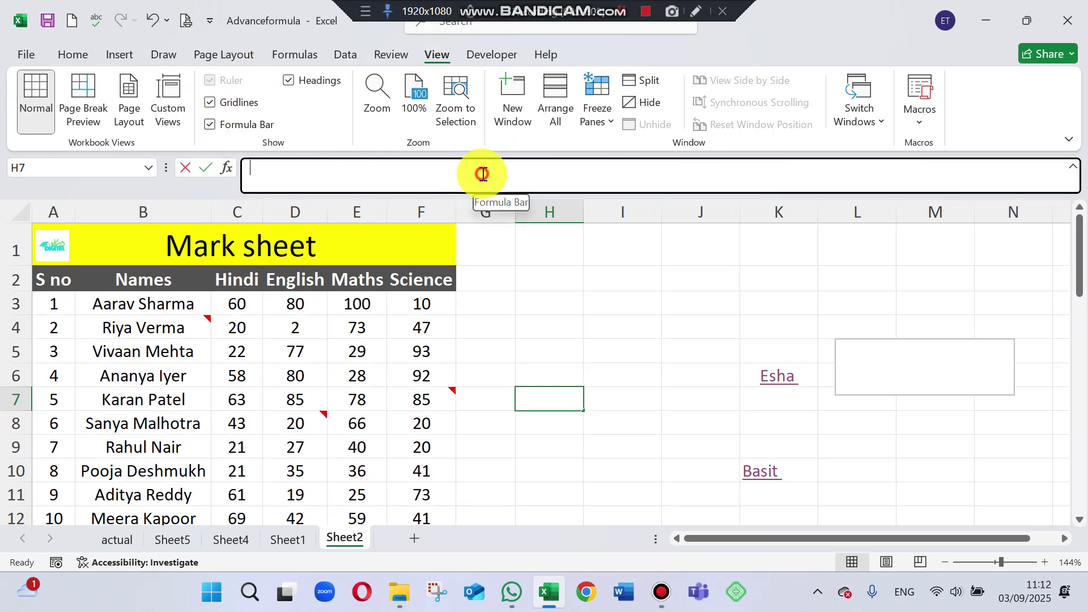
{"action": "left_click", "coordinate": [453, 174]}
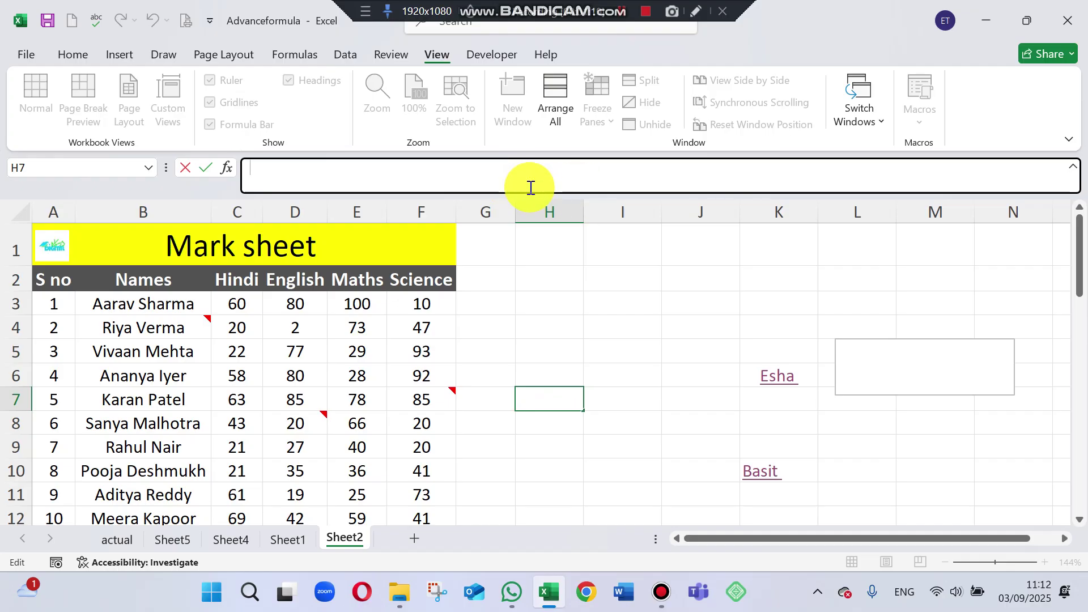
{"action": "left_click", "coordinate": [528, 356]}
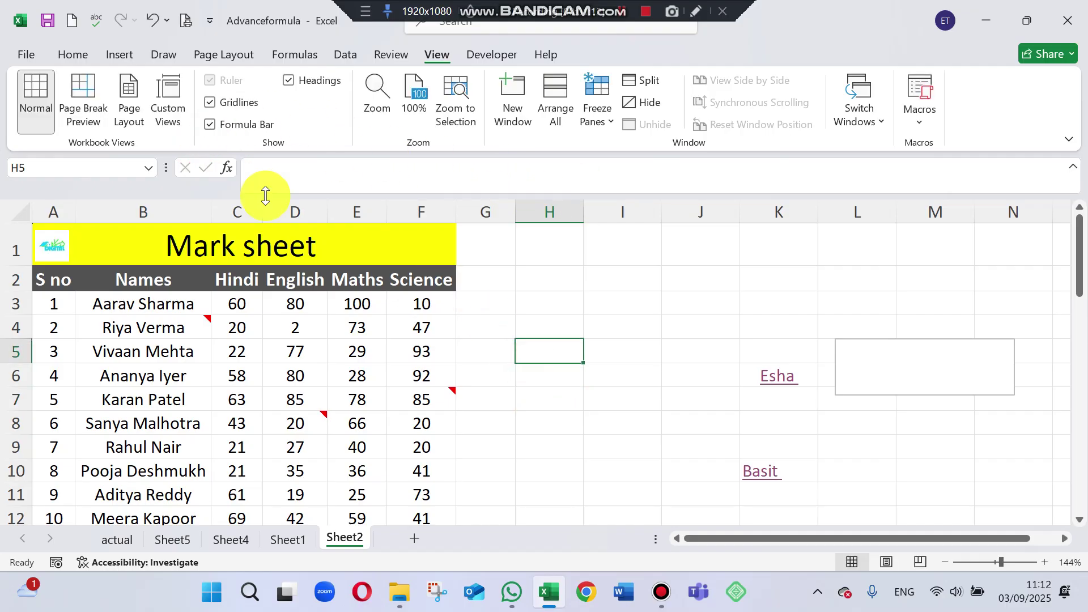
{"action": "left_click", "coordinate": [216, 121]}
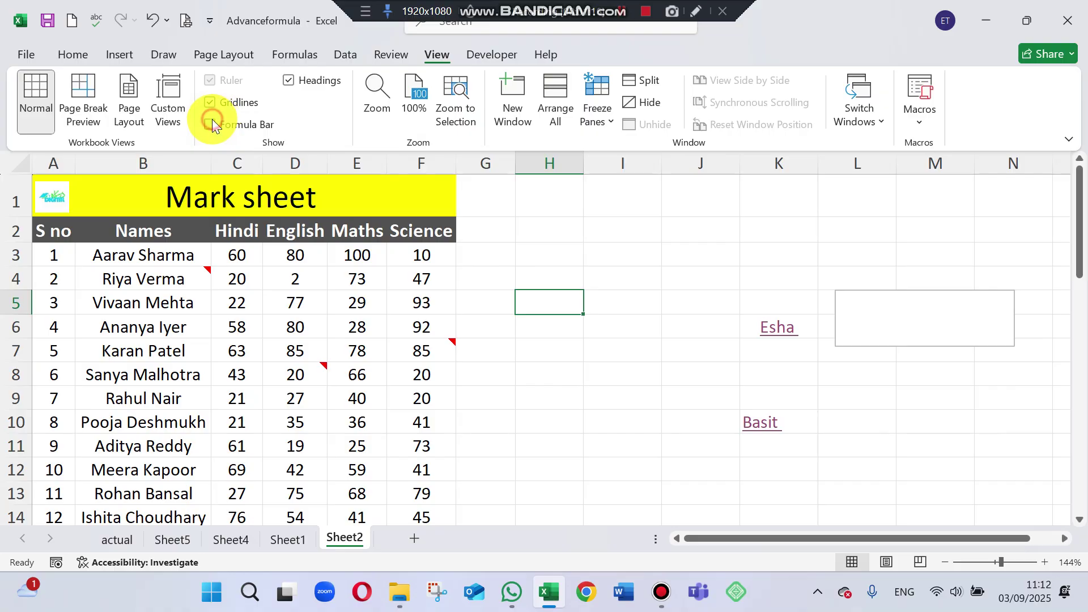
{"action": "left_click", "coordinate": [211, 120]}
{"action": "left_click", "coordinate": [288, 81]}
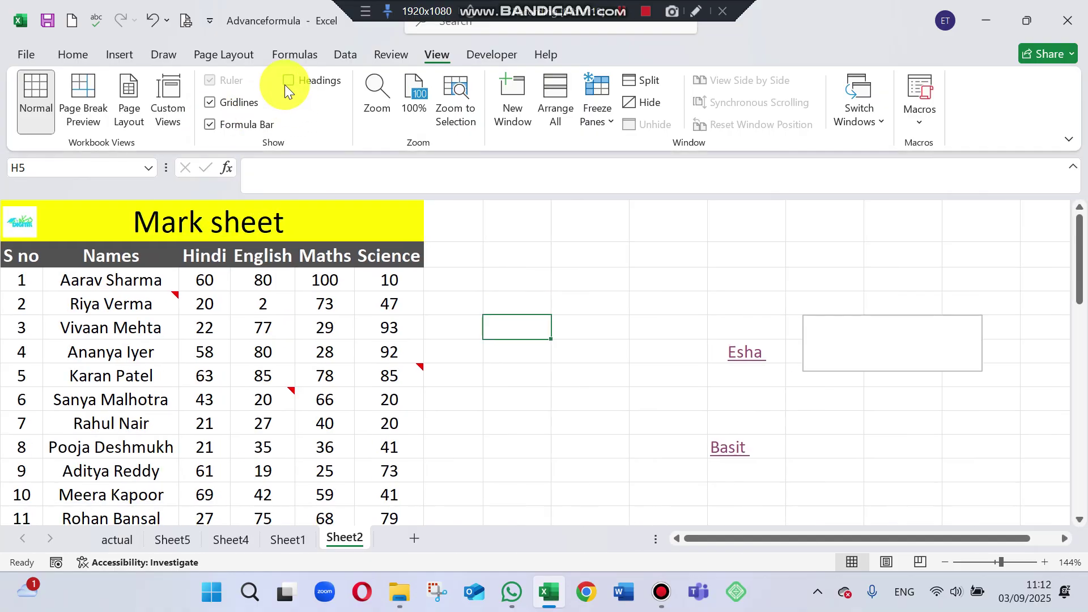
{"action": "left_click", "coordinate": [286, 82]}
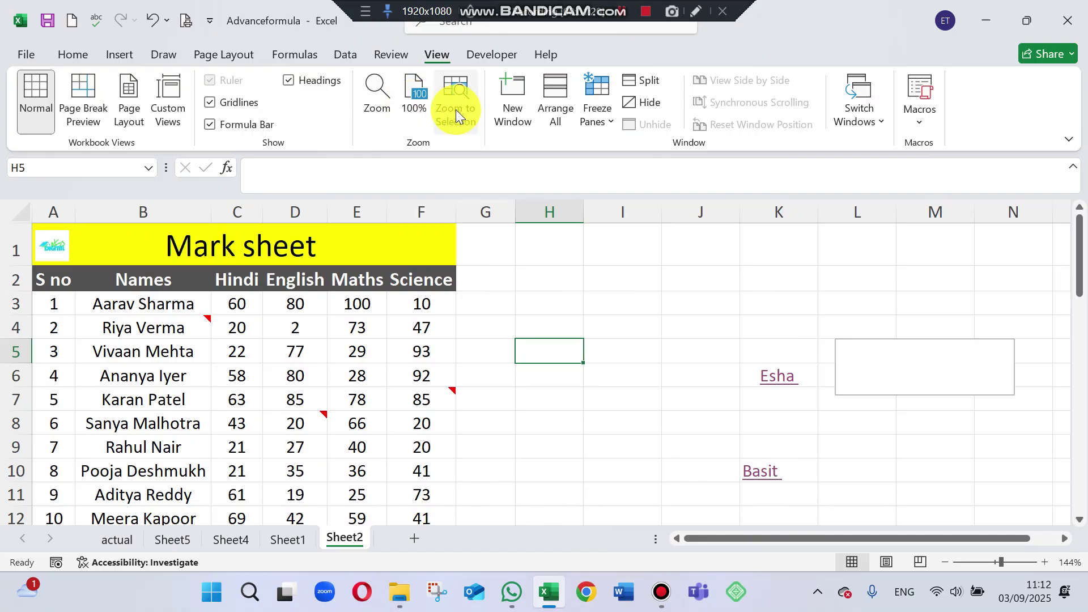
Zoom the sheet to 100%, magnify it to the selected cell H5, and reset the magnification to 100%.
{"action": "left_click", "coordinate": [409, 101]}
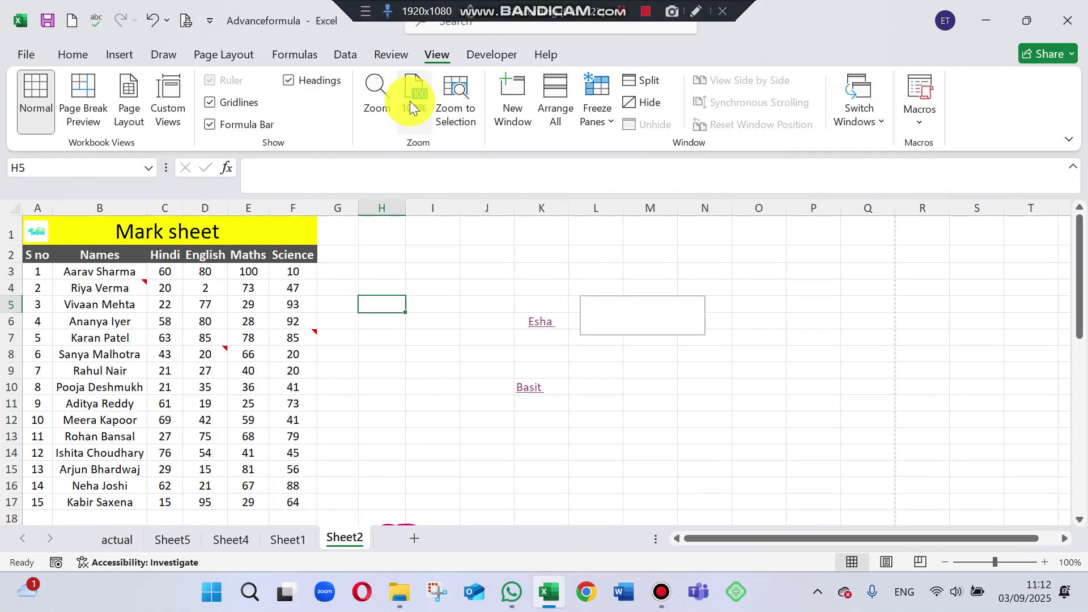
{"action": "left_click", "coordinate": [453, 103]}
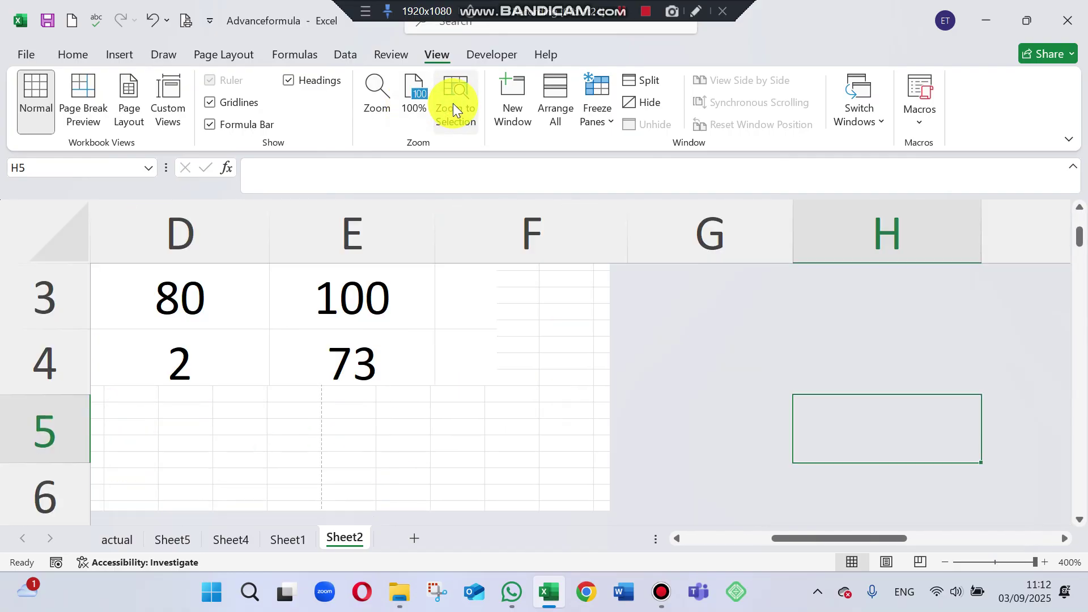
{"action": "left_click", "coordinate": [381, 93]}
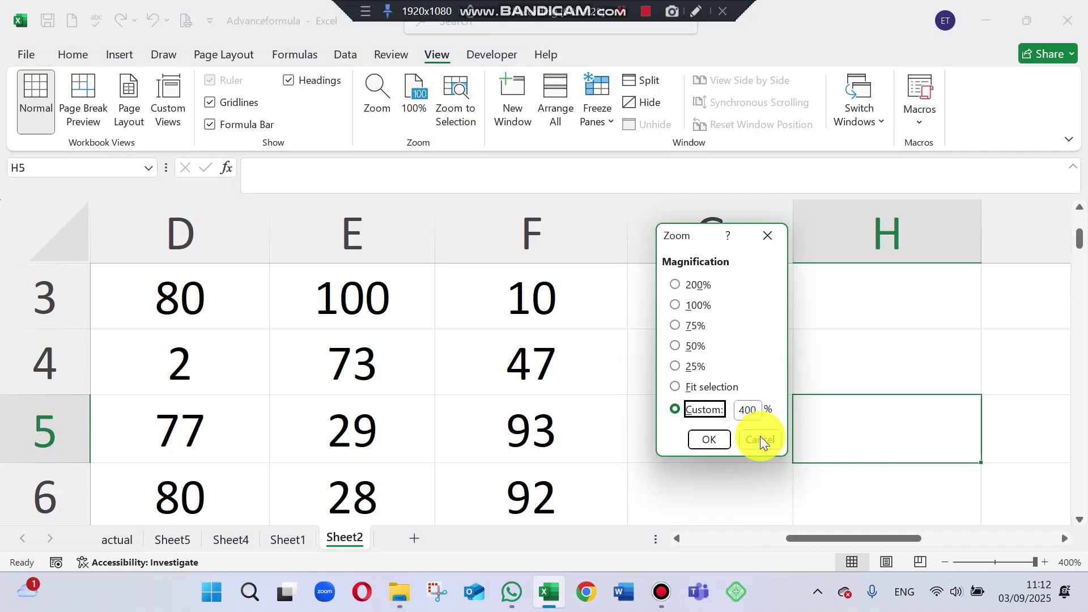
{"action": "left_click", "coordinate": [672, 304]}
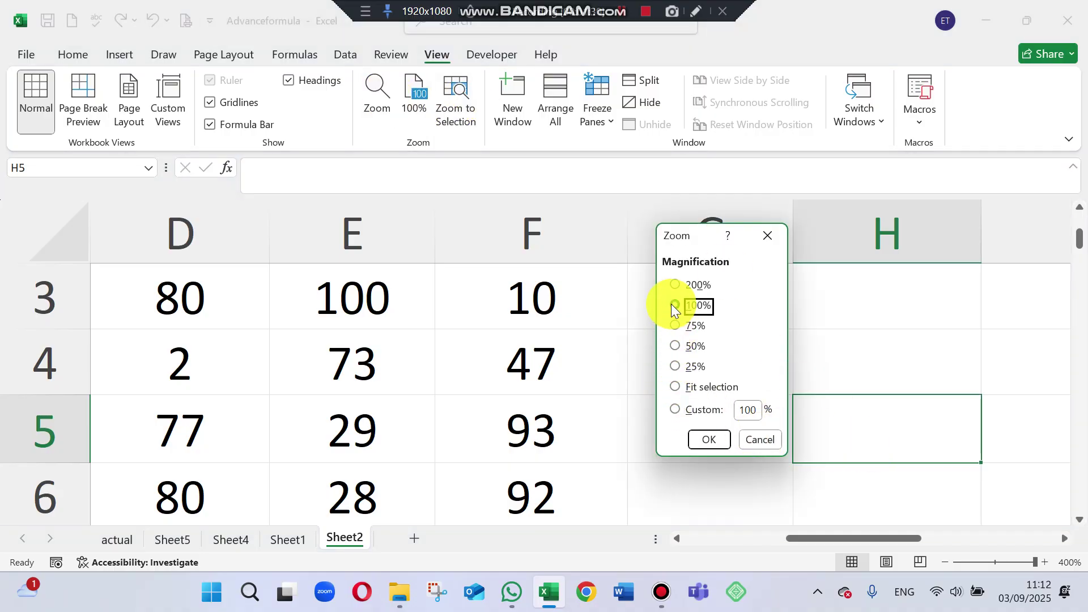
{"action": "left_click", "coordinate": [717, 440]}
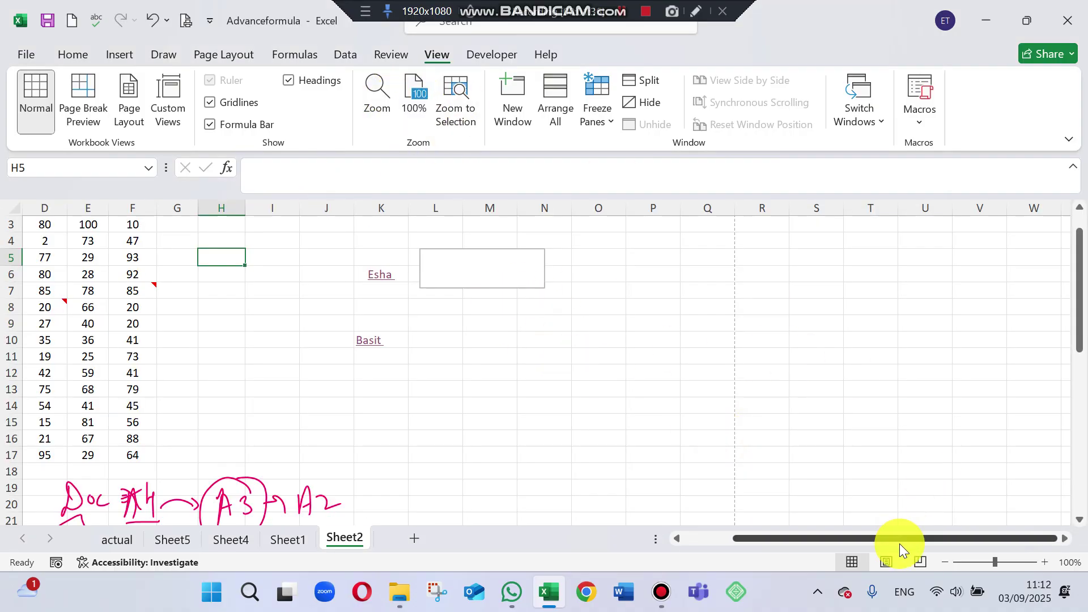
{"action": "left_click_drag", "start_coordinate": [894, 538], "coordinate": [784, 538]}
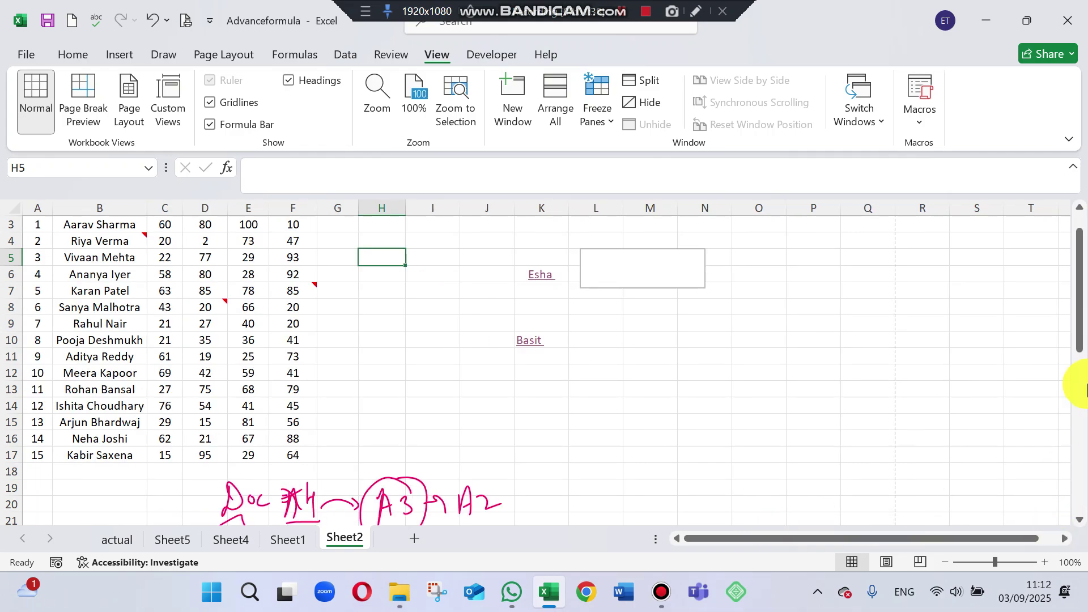
{"action": "left_click_drag", "start_coordinate": [1076, 316], "coordinate": [1044, 223]}
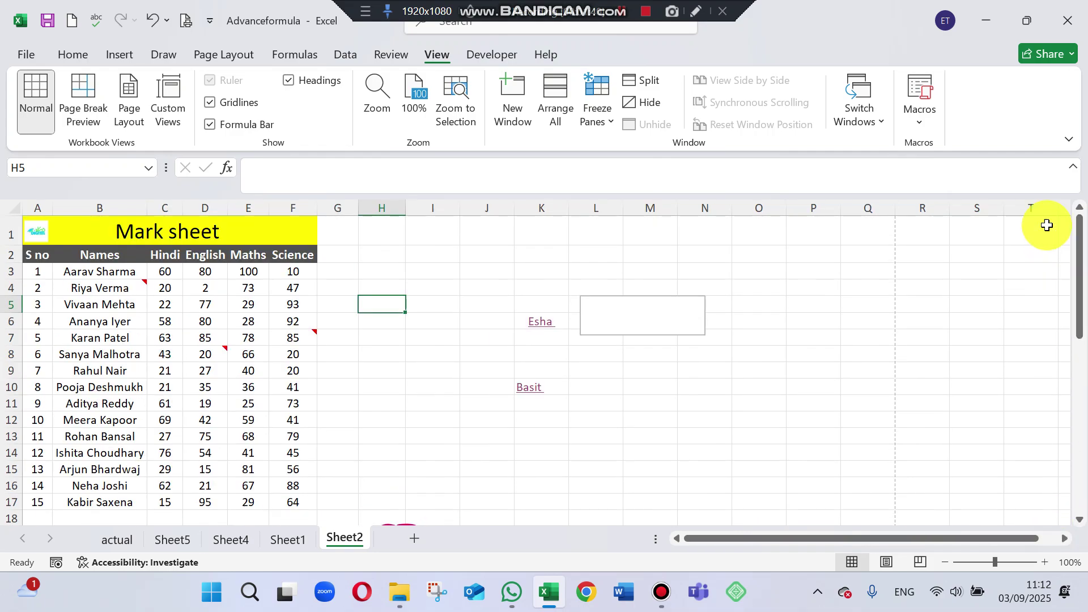
Enlarge the sheet to 176% zoom, with the Mark sheet title row at the start of the view.
{"action": "left_click", "coordinate": [1005, 562]}
{"action": "left_click_drag", "start_coordinate": [1076, 278], "coordinate": [1048, 223]}
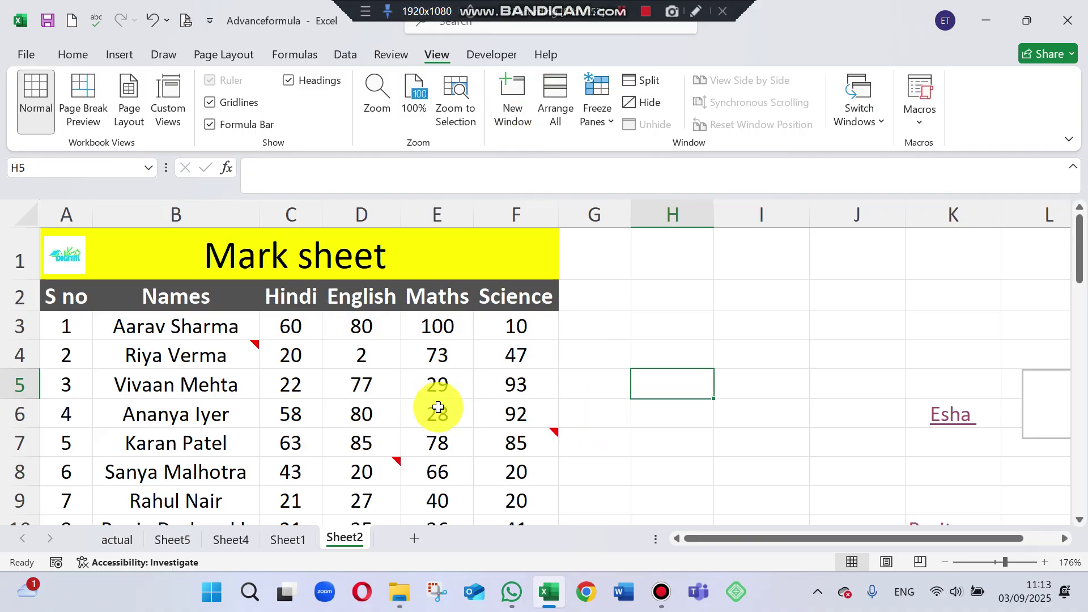
Open a new window of the Advanceformula workbook, check both open windows, and close the second one.
{"action": "left_click", "coordinate": [528, 105]}
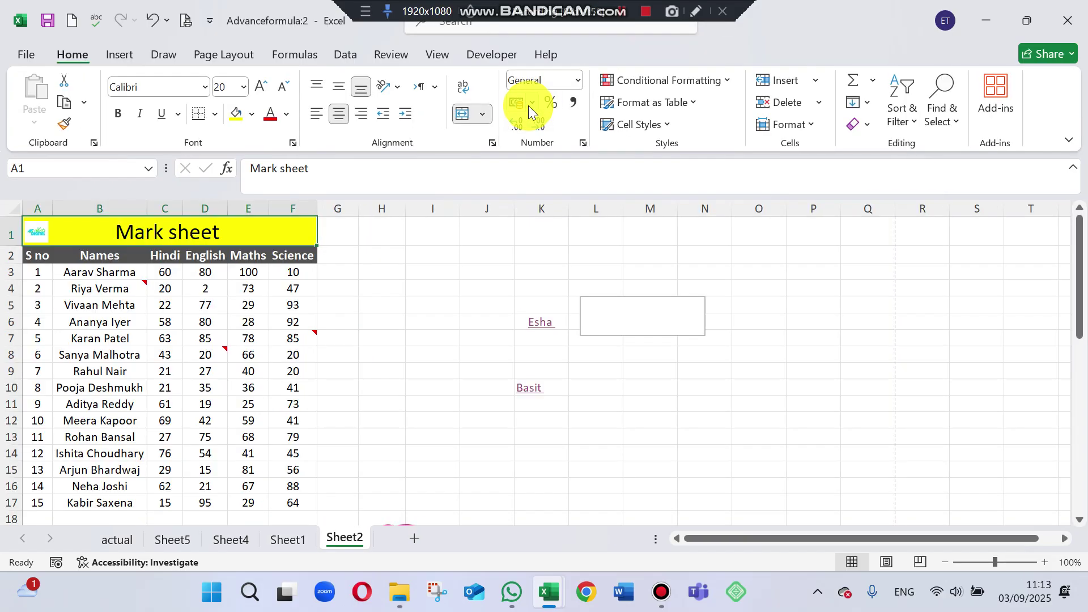
{"action": "mouse_move", "coordinate": [548, 602]}
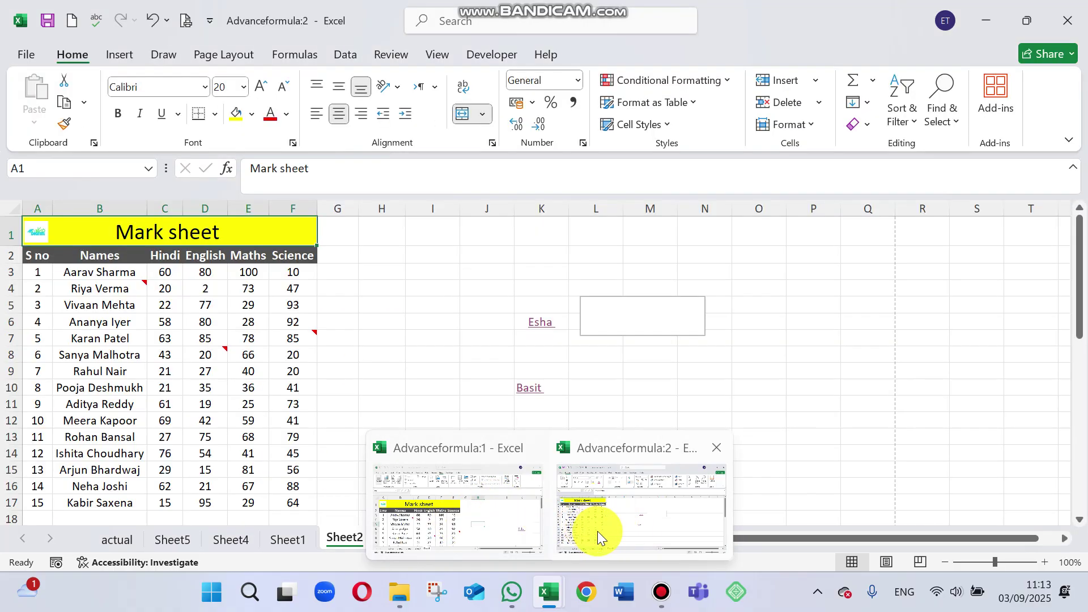
{"action": "left_click", "coordinate": [597, 531]}
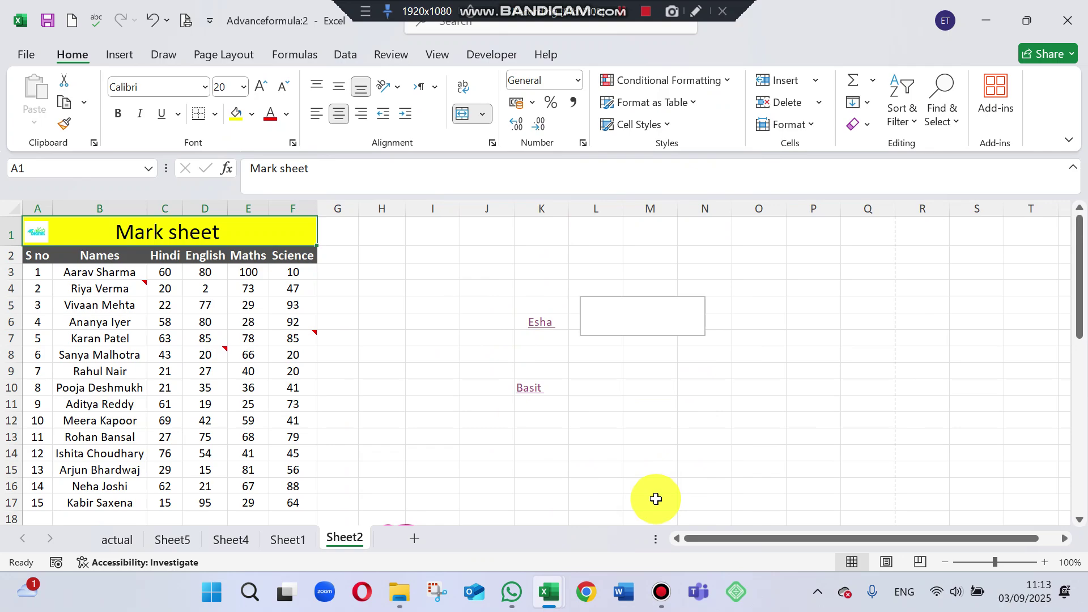
{"action": "mouse_move", "coordinate": [561, 583]}
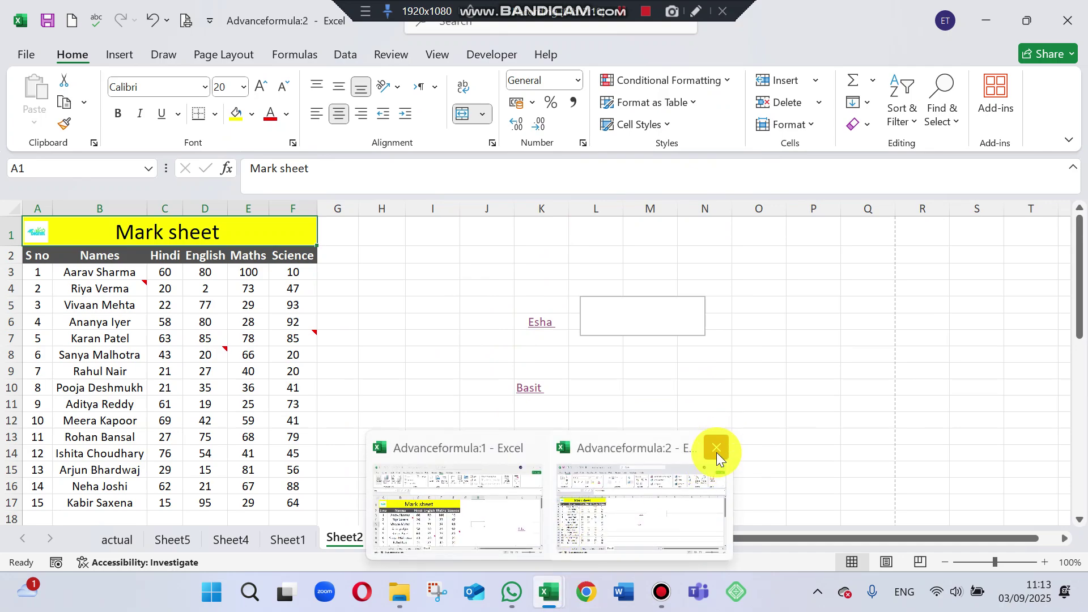
{"action": "left_click", "coordinate": [719, 445]}
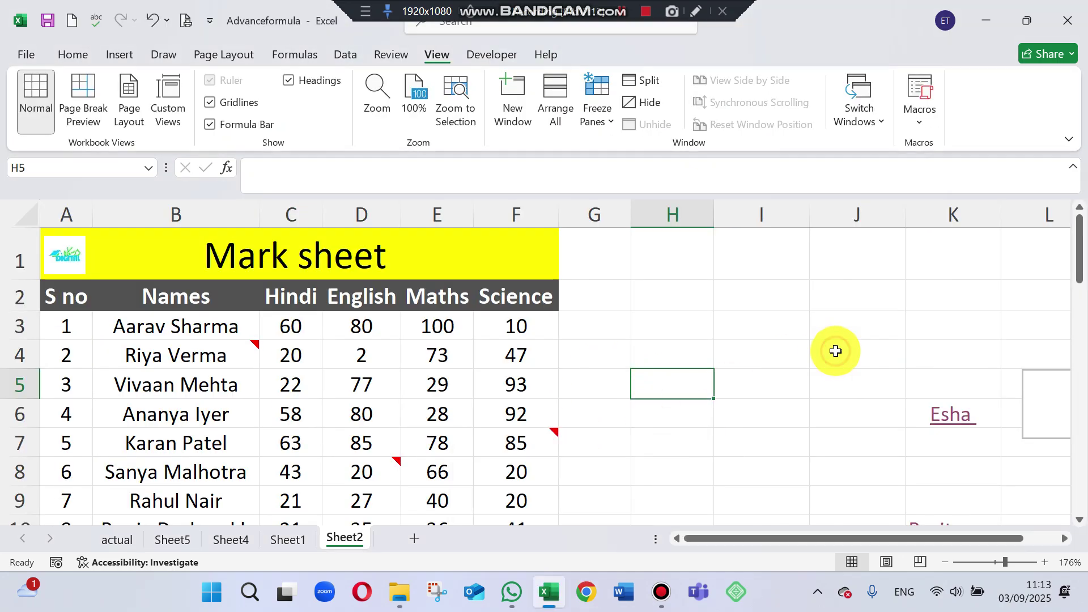
Select cell G3, open another window of the workbook, and close that extra window again.
{"action": "mouse_move", "coordinate": [550, 587]}
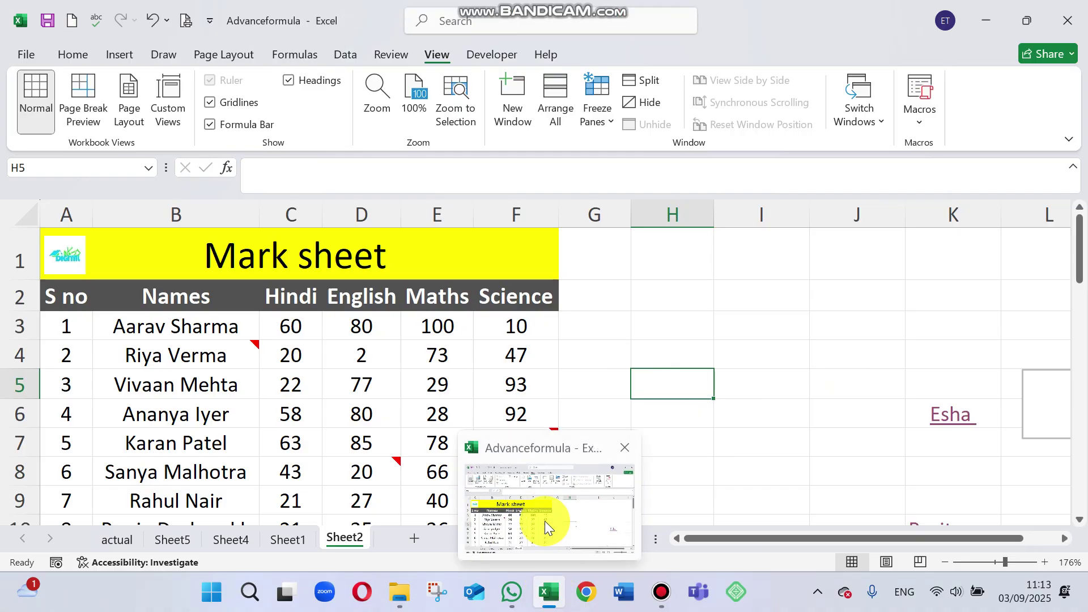
{"action": "left_click", "coordinate": [603, 324]}
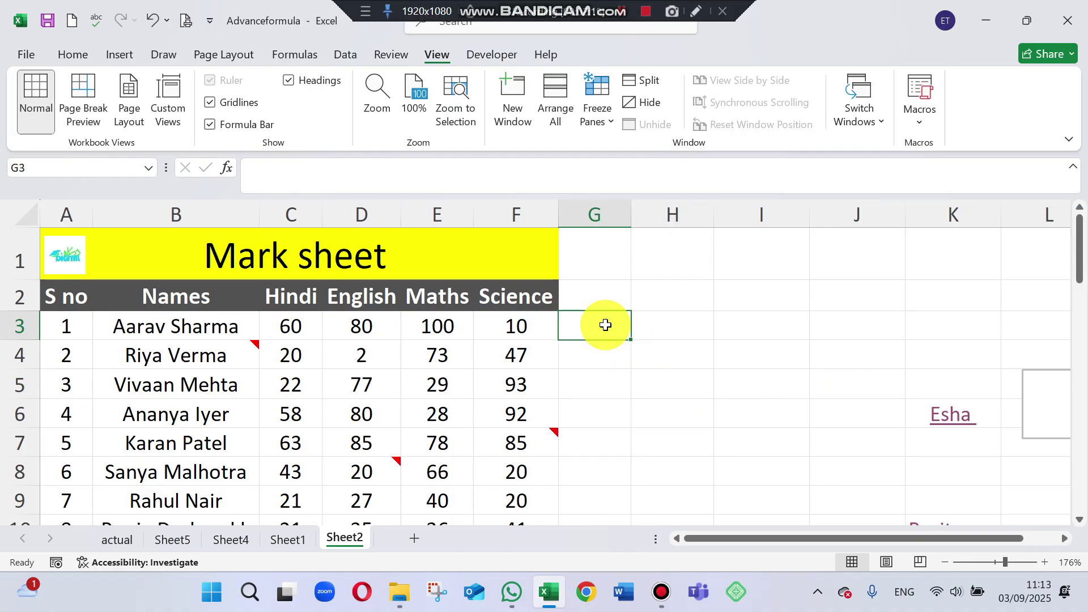
{"action": "left_click", "coordinate": [512, 121]}
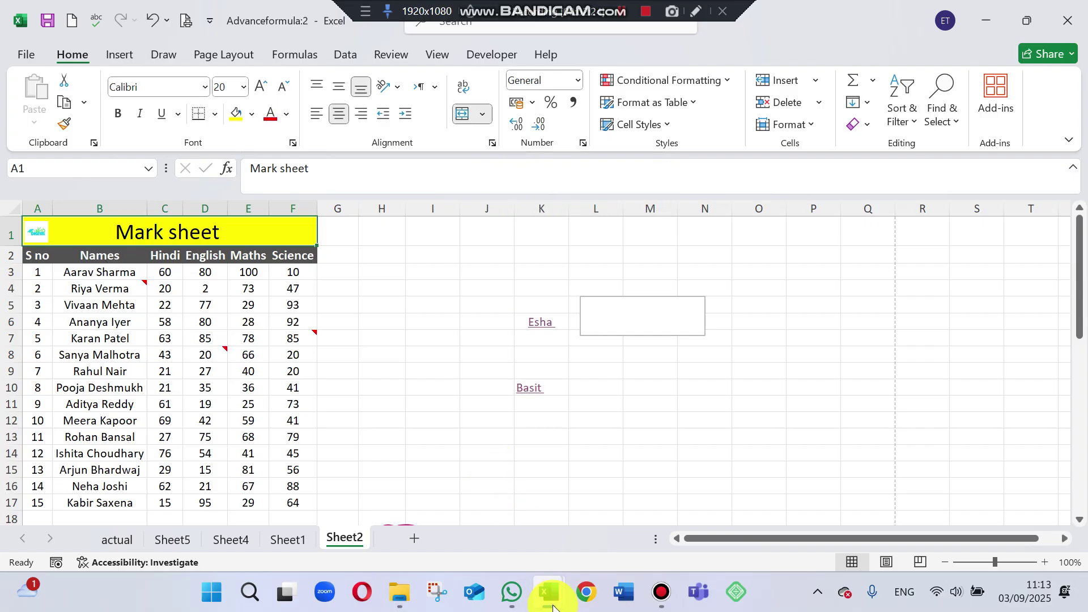
{"action": "mouse_move", "coordinate": [554, 589]}
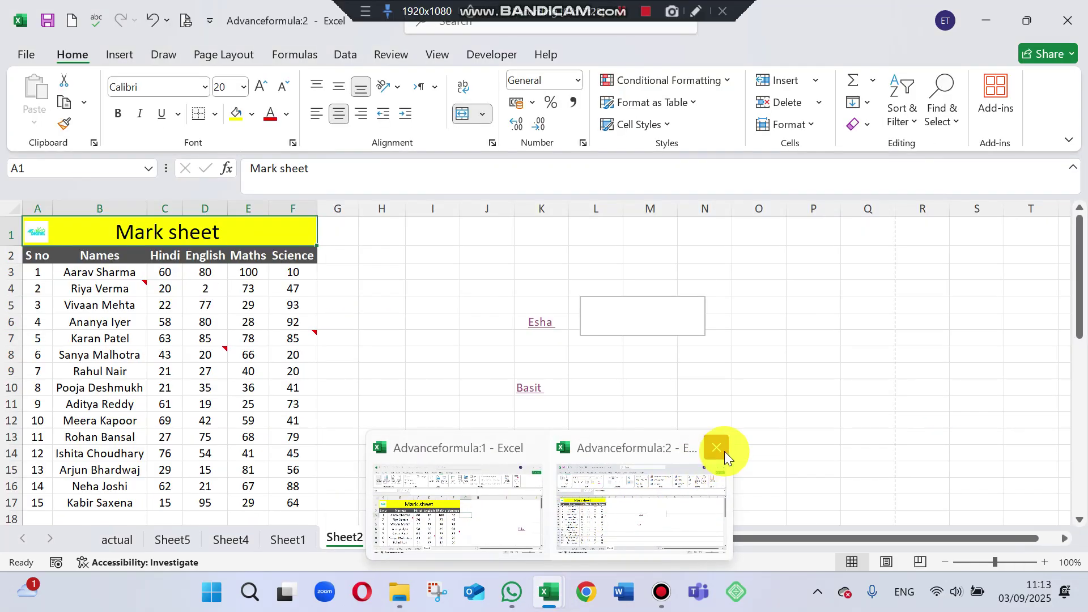
{"action": "left_click", "coordinate": [724, 451]}
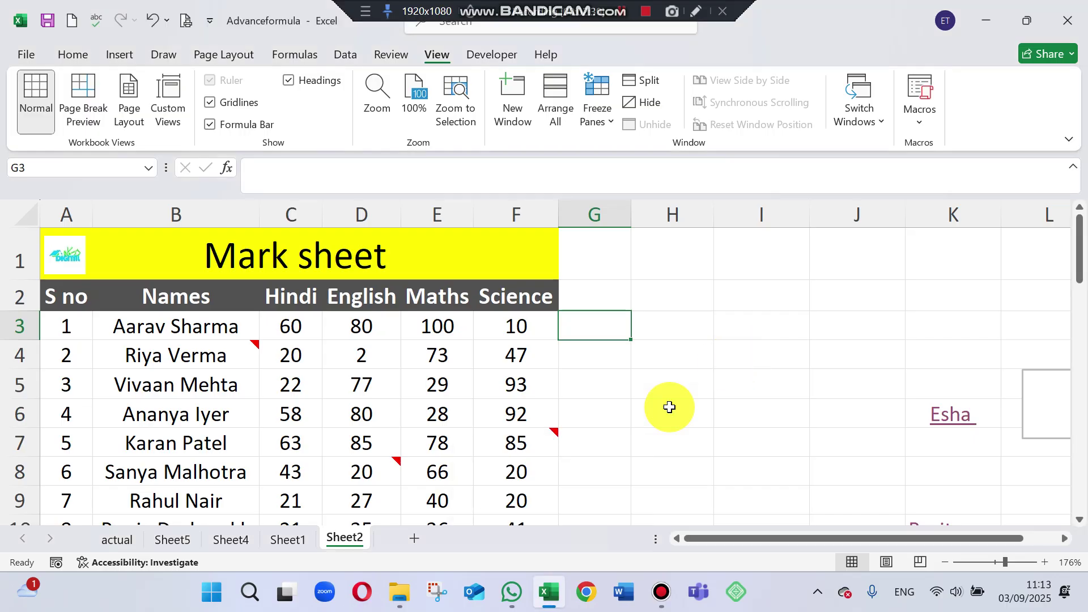
Open a second window of the Advanceformula workbook.
{"action": "left_click", "coordinate": [518, 114]}
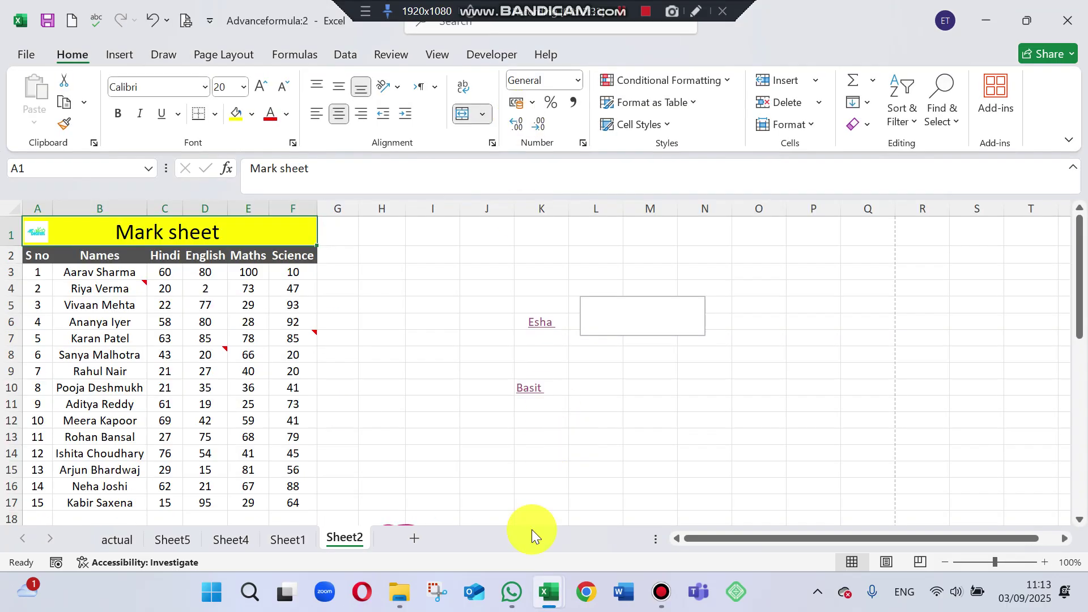
Arrange the two Advanceformula windows horizontally and move each one slightly to show that they are separate.
{"action": "mouse_move", "coordinate": [549, 592]}
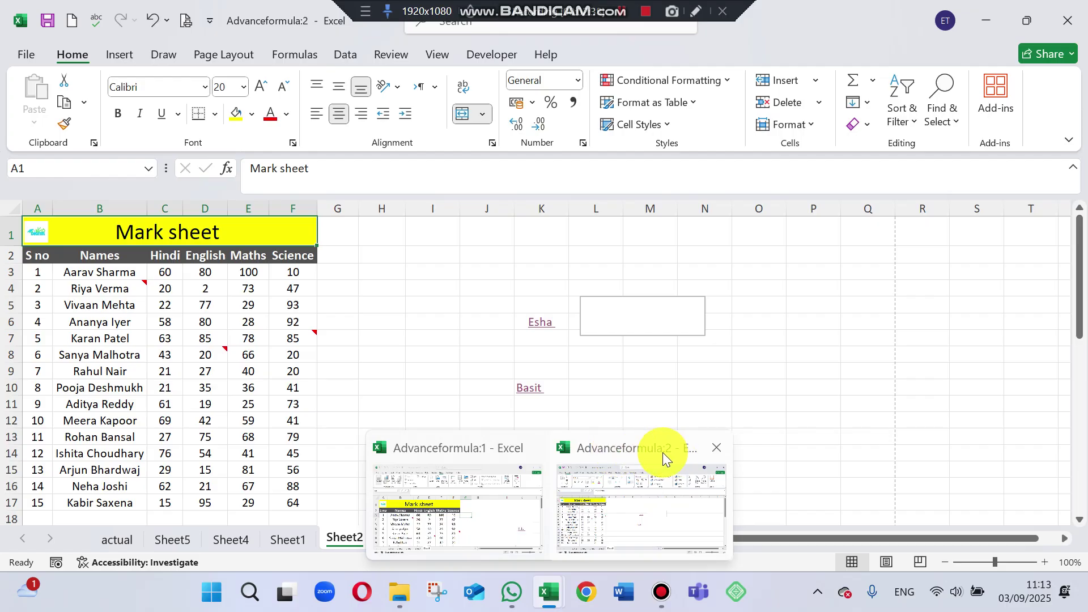
{"action": "left_click", "coordinate": [660, 307]}
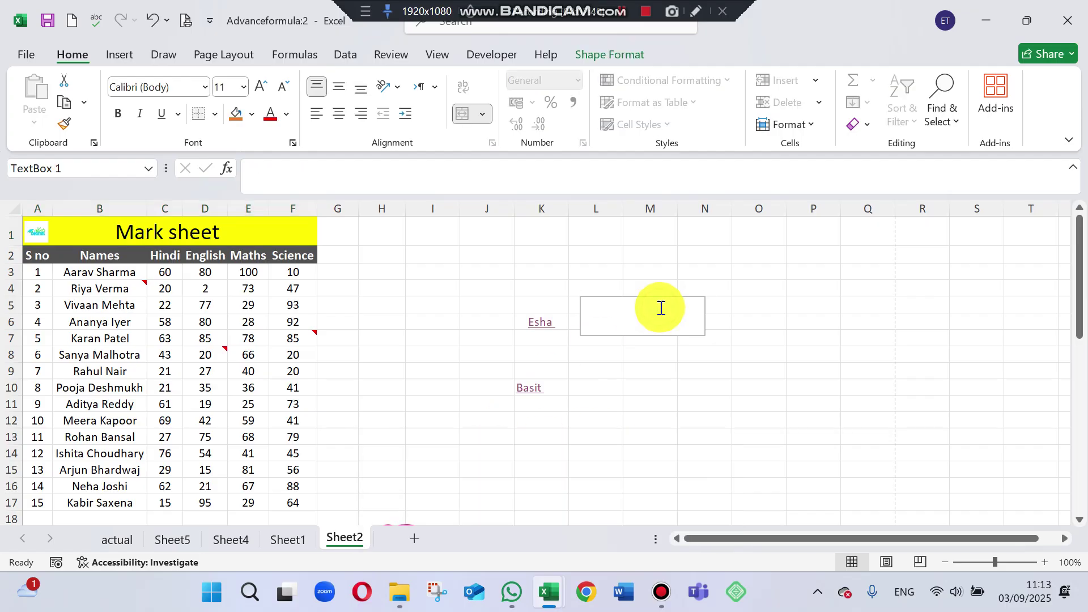
{"action": "left_click", "coordinate": [439, 54]}
{"action": "left_click", "coordinate": [561, 124]}
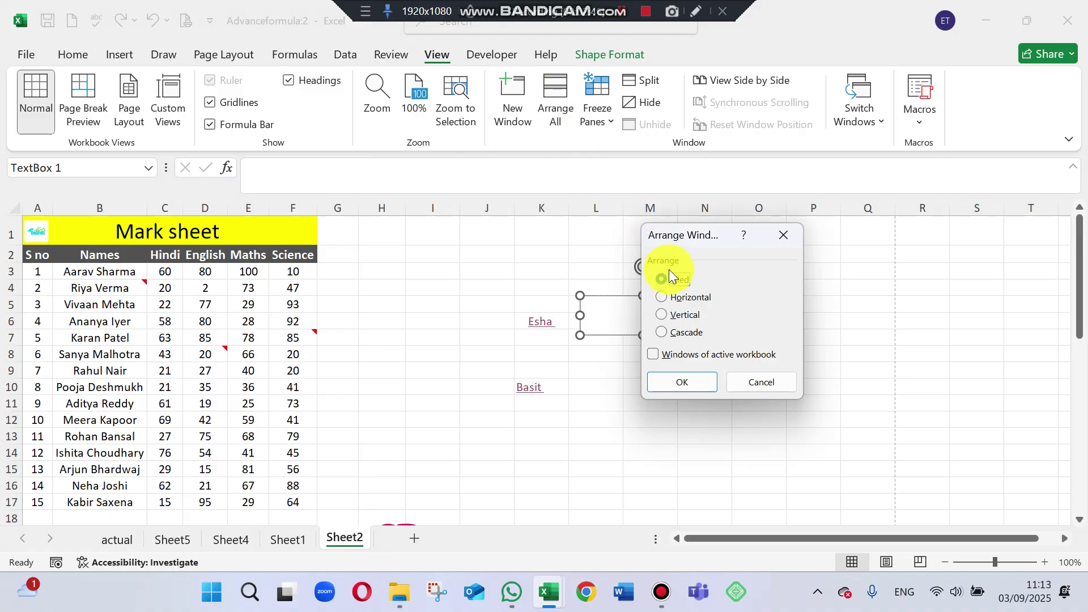
{"action": "left_click", "coordinate": [663, 300]}
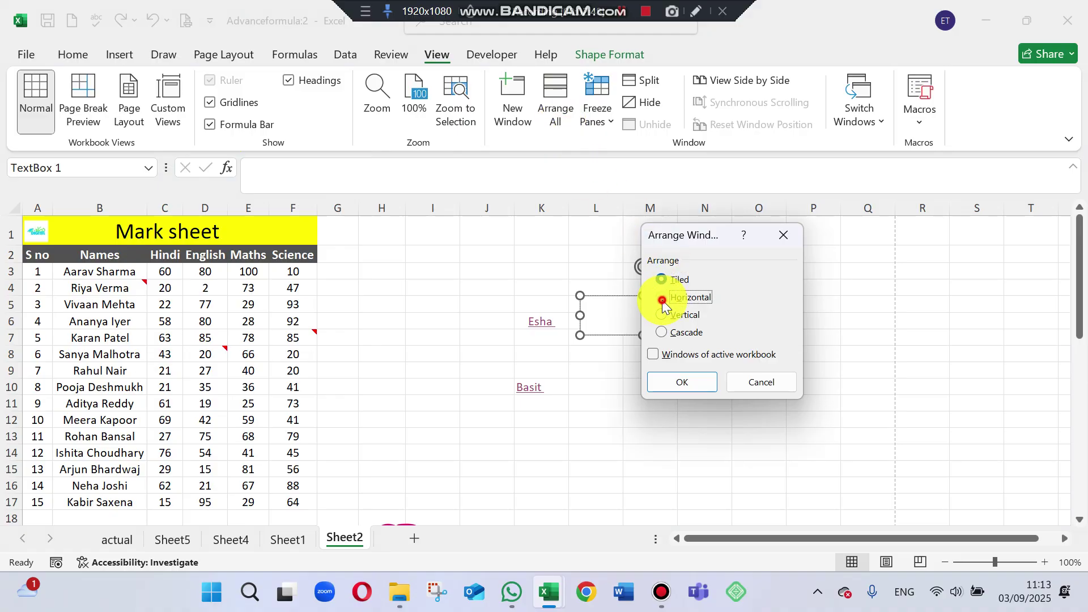
{"action": "left_click", "coordinate": [666, 383]}
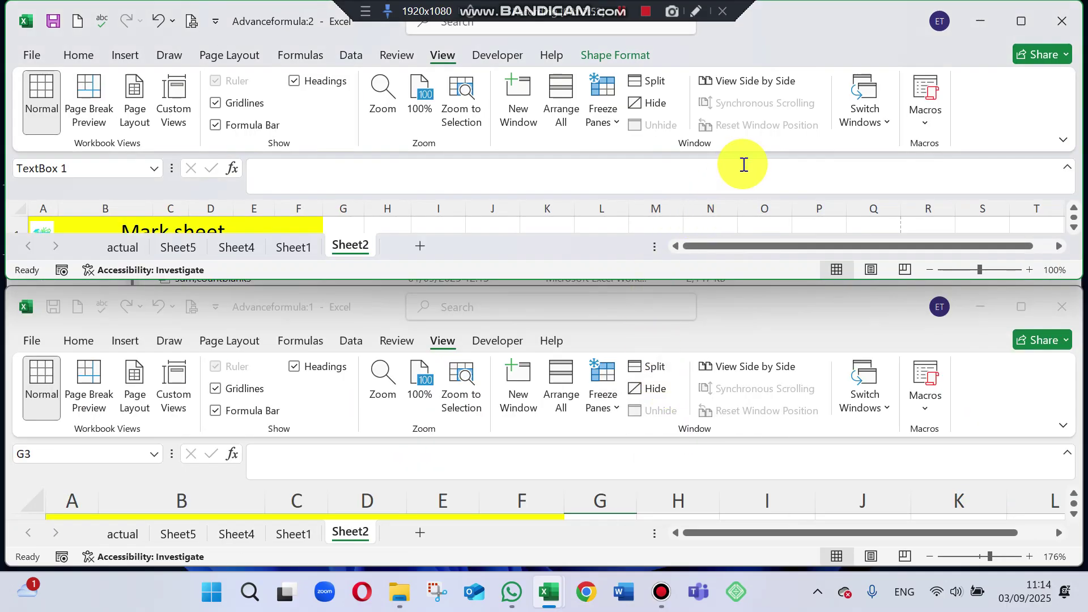
{"action": "mouse_move", "coordinate": [838, 50]}
{"action": "left_mouse_down"}
{"action": "mouse_move", "coordinate": [824, 115]}
{"action": "mouse_move", "coordinate": [923, 170]}
{"action": "mouse_move", "coordinate": [829, 80]}
{"action": "mouse_move", "coordinate": [848, 64]}
{"action": "mouse_move", "coordinate": [830, 64]}
{"action": "left_mouse_up"}
{"action": "left_click_drag", "start_coordinate": [827, 329], "coordinate": [814, 347]}
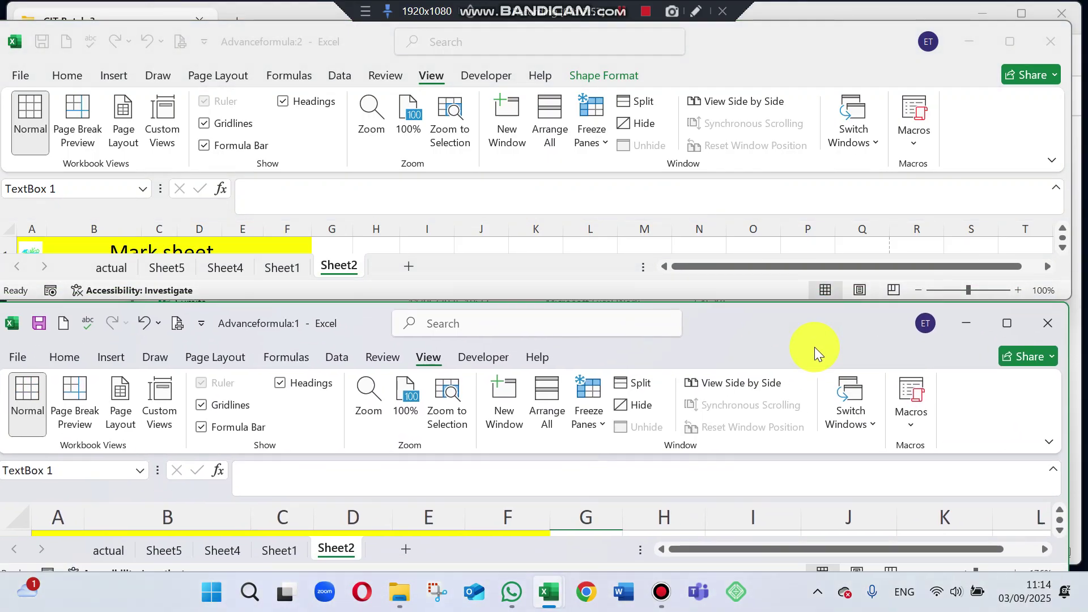
Rearrange the two open workbook windows with the Tiled option.
{"action": "left_click", "coordinate": [623, 26]}
{"action": "left_click", "coordinate": [546, 129]}
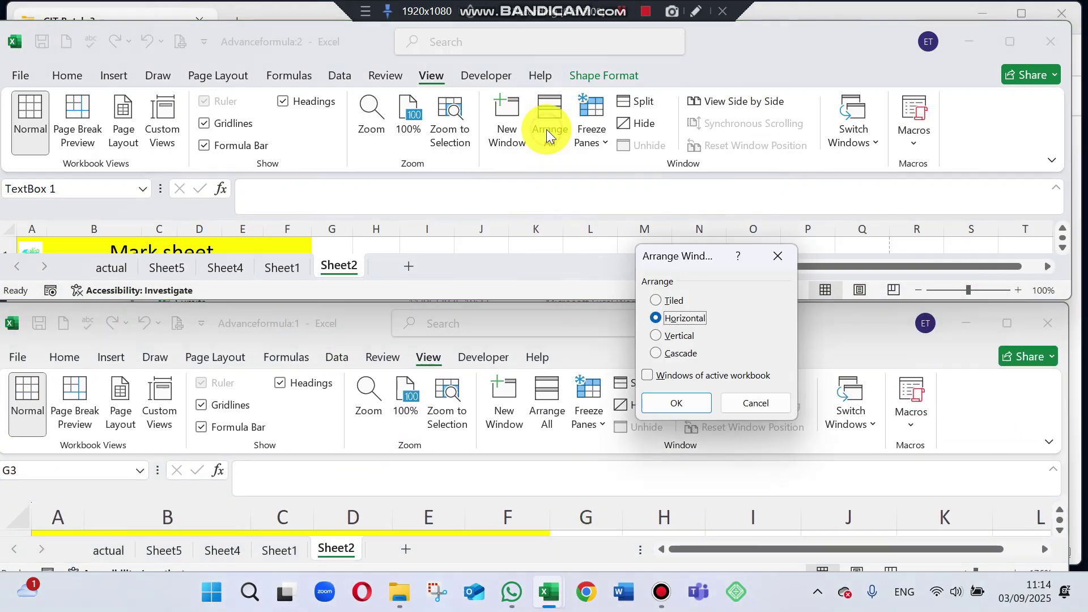
{"action": "left_click", "coordinate": [658, 300]}
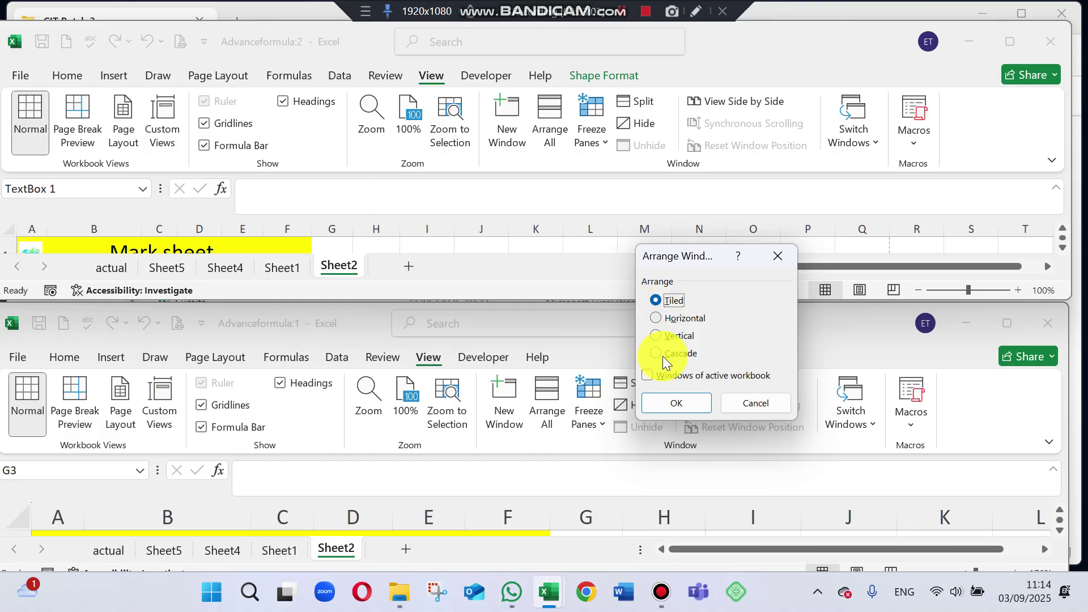
{"action": "left_click", "coordinate": [679, 404]}
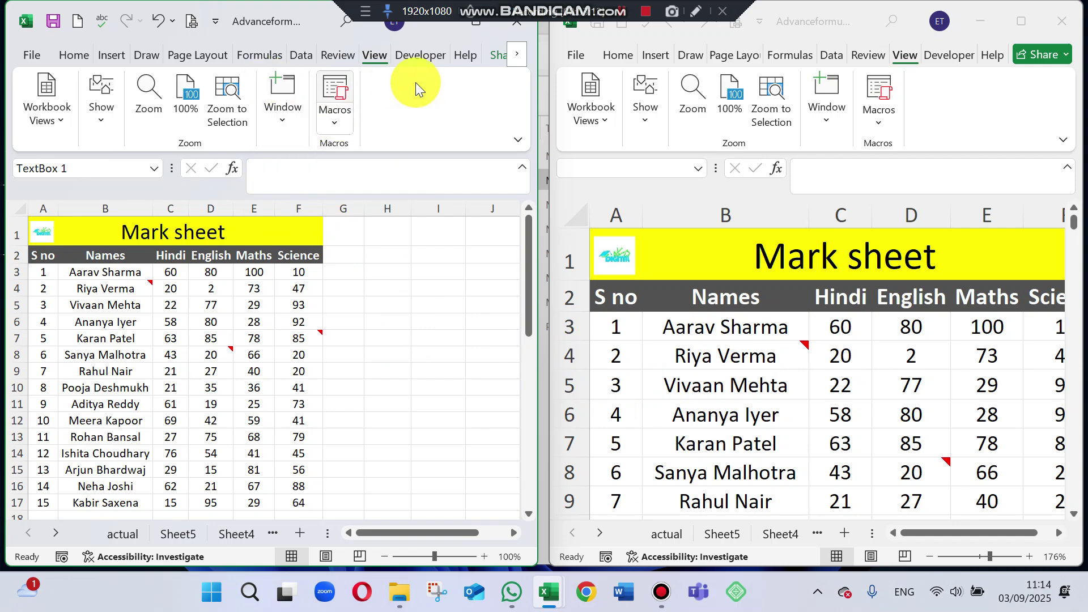
Close the workbook window zoomed to 176% and maximize the remaining one.
{"action": "left_click", "coordinate": [1062, 21]}
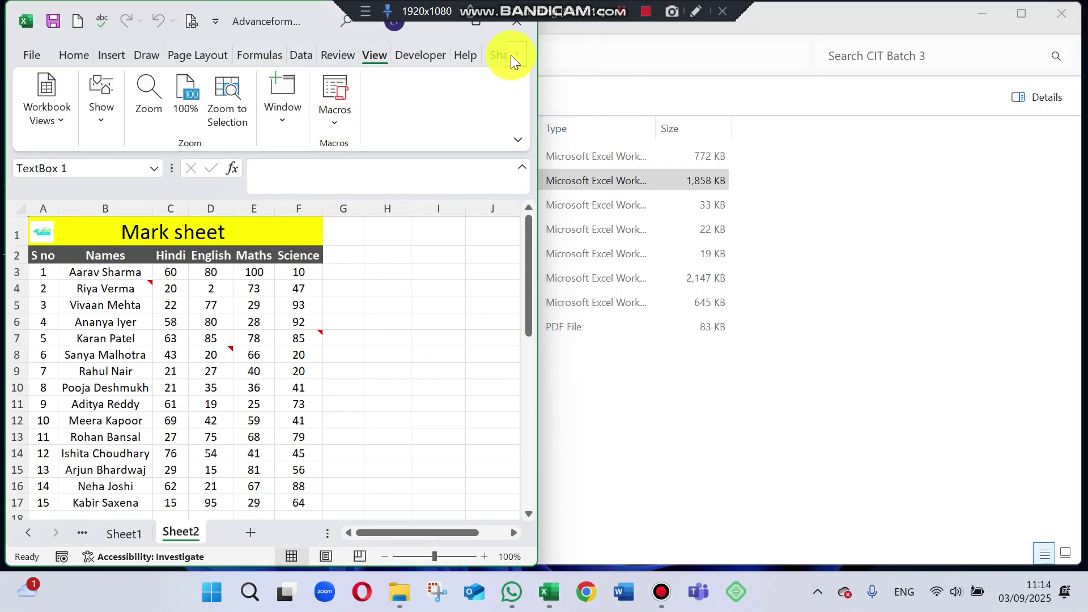
{"action": "left_click", "coordinate": [477, 32]}
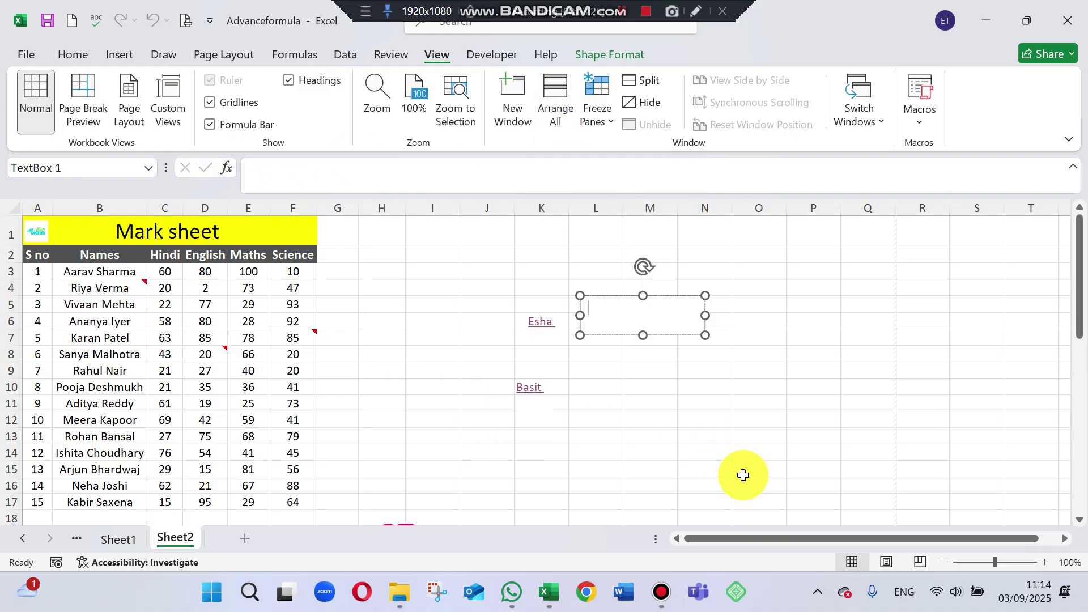
Go back through Sheet1, Sheet4 and Sheet5 to open the sheet named actual.
{"action": "left_click", "coordinate": [115, 545]}
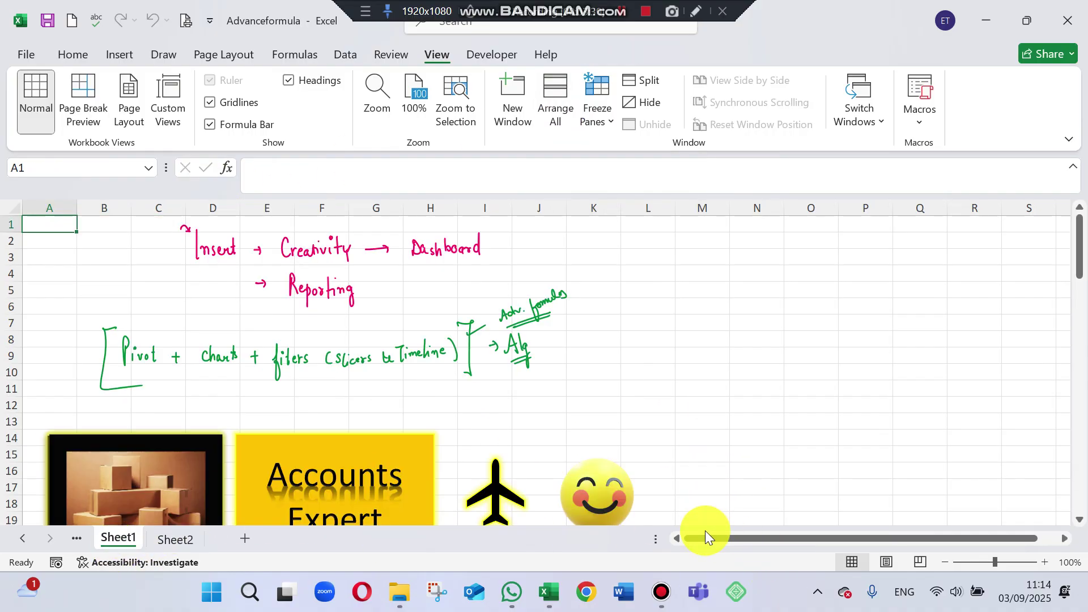
{"action": "left_click", "coordinate": [23, 538]}
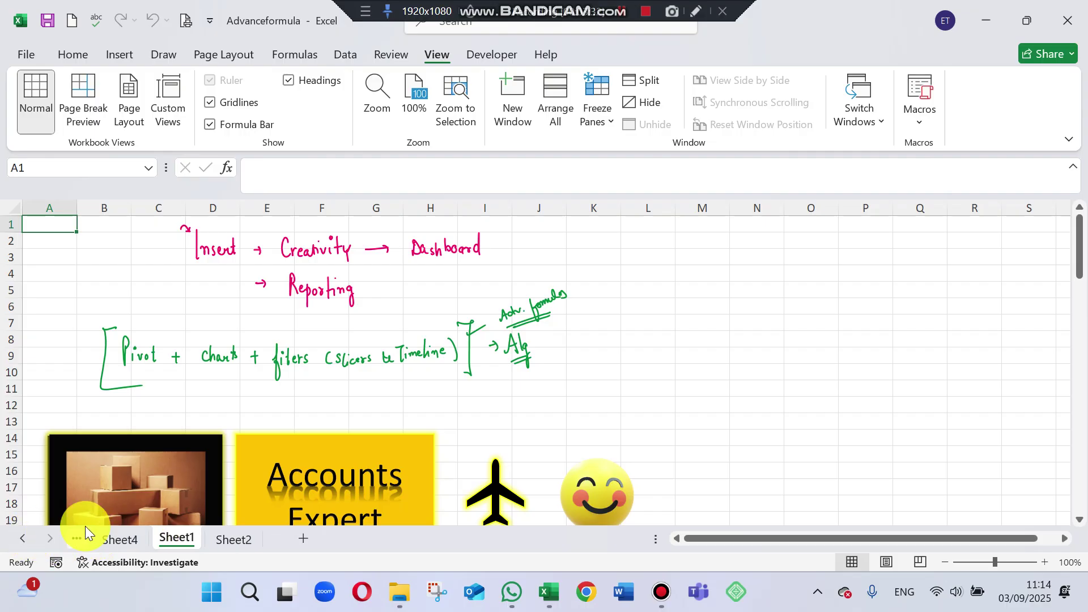
{"action": "left_click", "coordinate": [121, 537]}
{"action": "left_click", "coordinate": [24, 538]}
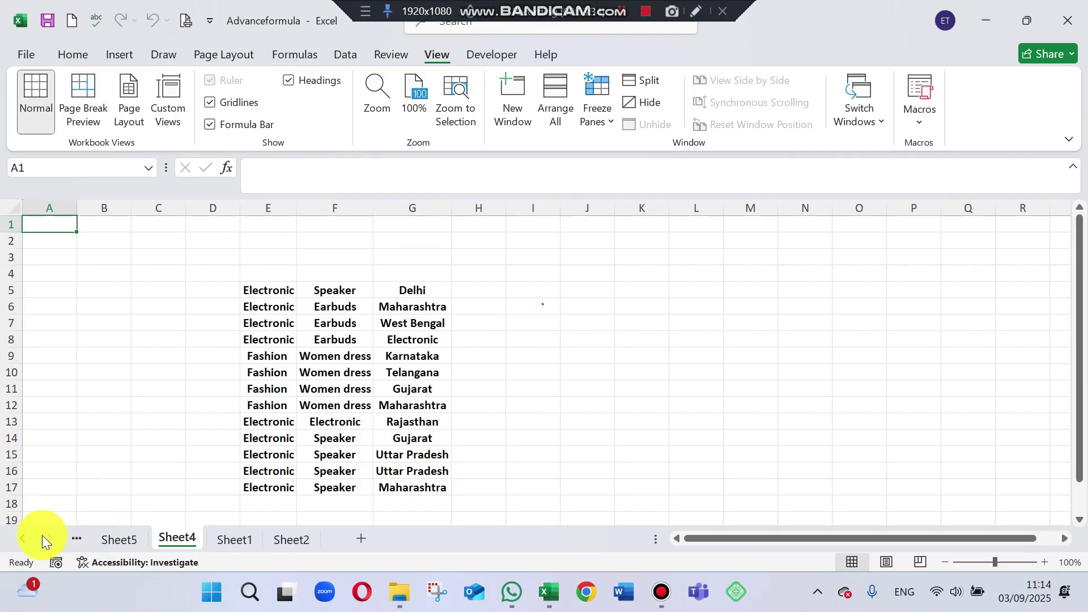
{"action": "left_click", "coordinate": [109, 541]}
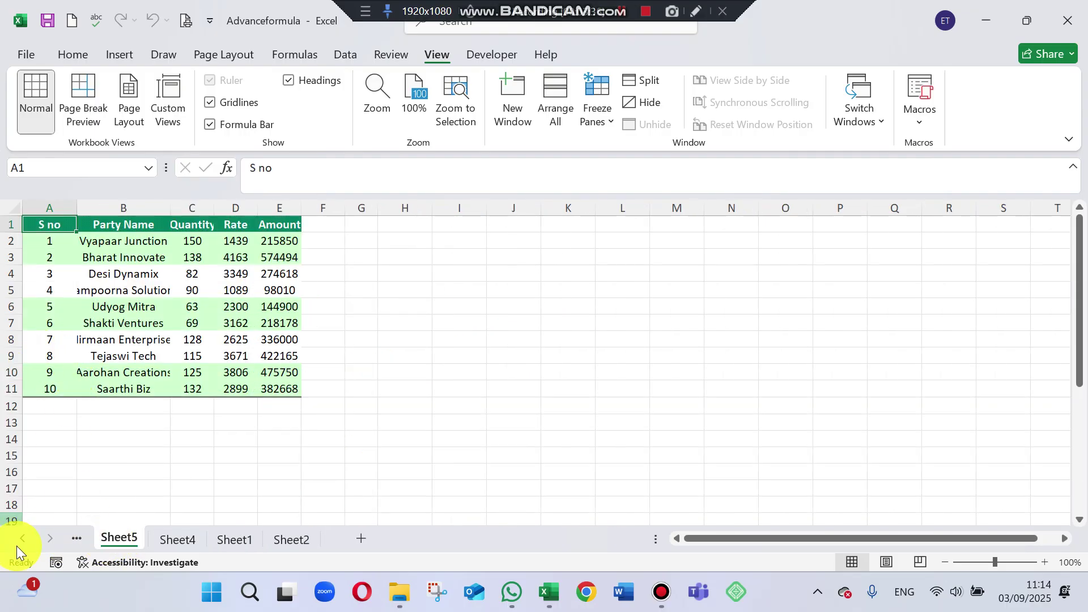
{"action": "left_click", "coordinate": [25, 539]}
{"action": "left_click", "coordinate": [125, 537]}
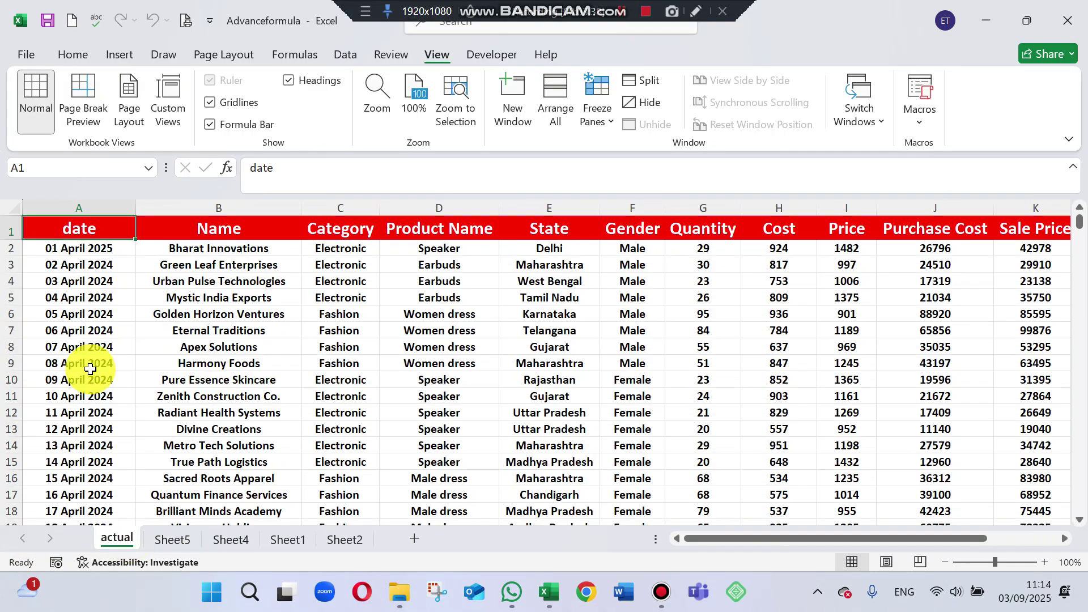
Examine the actual sheet's columns from date to Profit, checking which ones leave the view during horizontal scrolling.
{"action": "left_click_drag", "start_coordinate": [790, 538], "coordinate": [544, 537]}
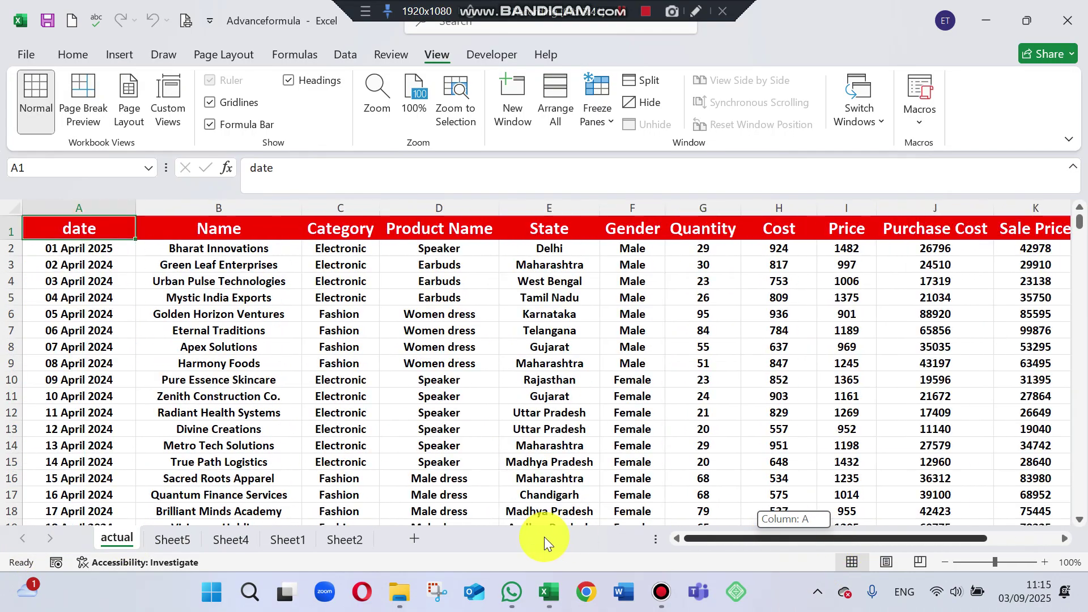
{"action": "left_click", "coordinate": [72, 206]}
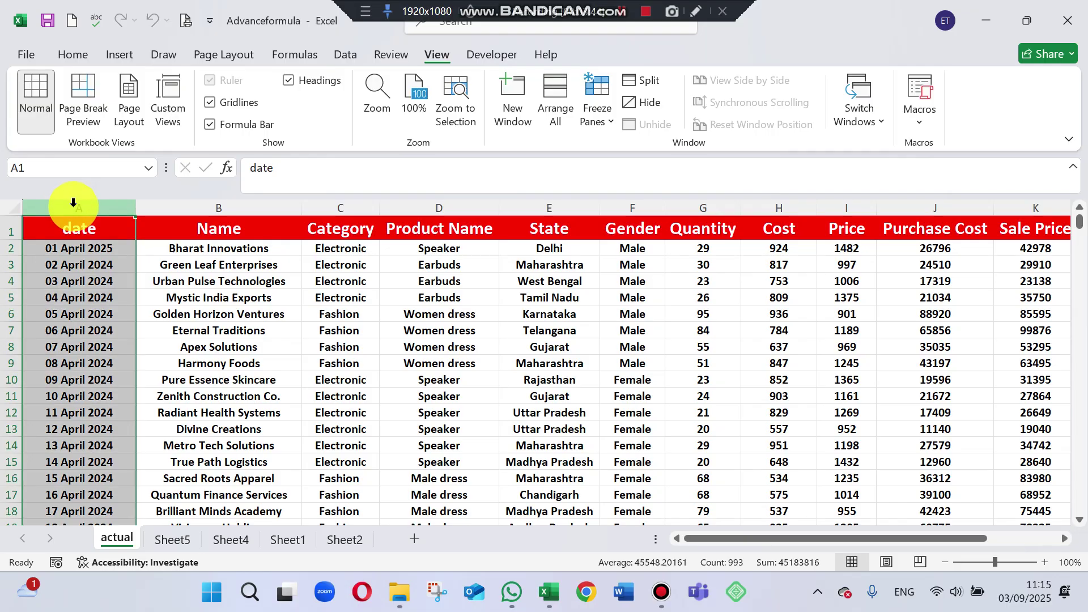
{"action": "left_click", "coordinate": [419, 346]}
{"action": "left_click_drag", "start_coordinate": [802, 540], "coordinate": [519, 551]}
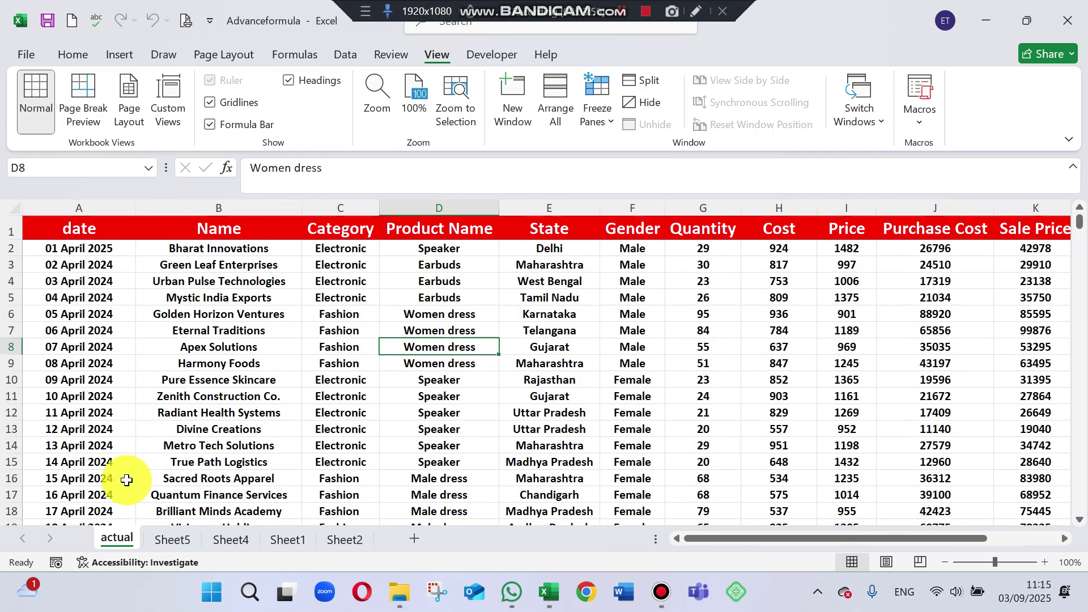
{"action": "left_click", "coordinate": [102, 207]}
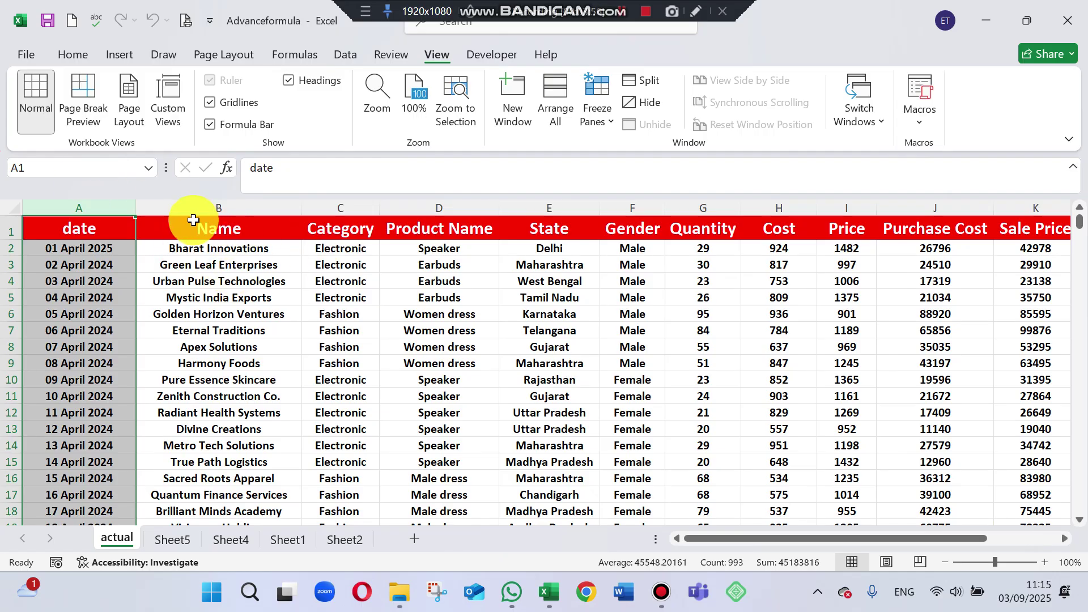
{"action": "left_click", "coordinate": [230, 222]}
{"action": "left_click", "coordinate": [230, 208]}
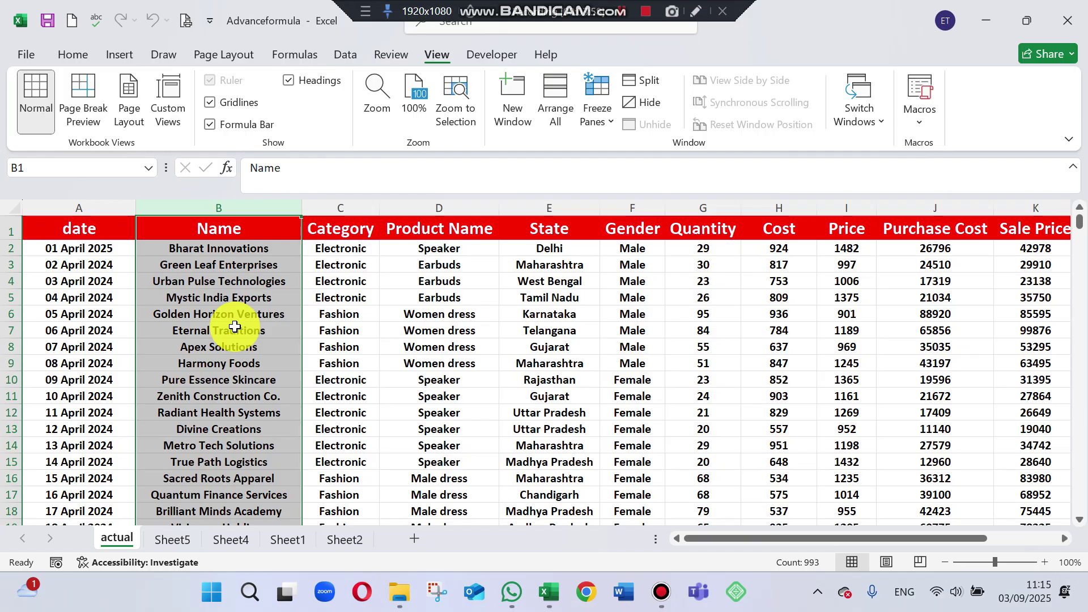
{"action": "left_click_drag", "start_coordinate": [716, 542], "coordinate": [652, 538]}
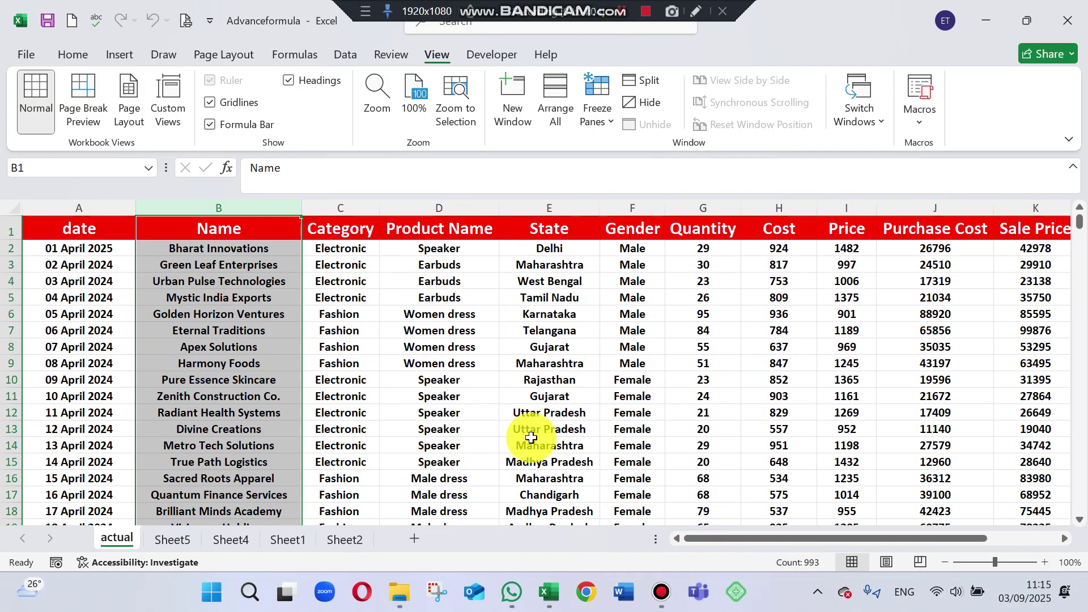
{"action": "left_click", "coordinate": [730, 313]}
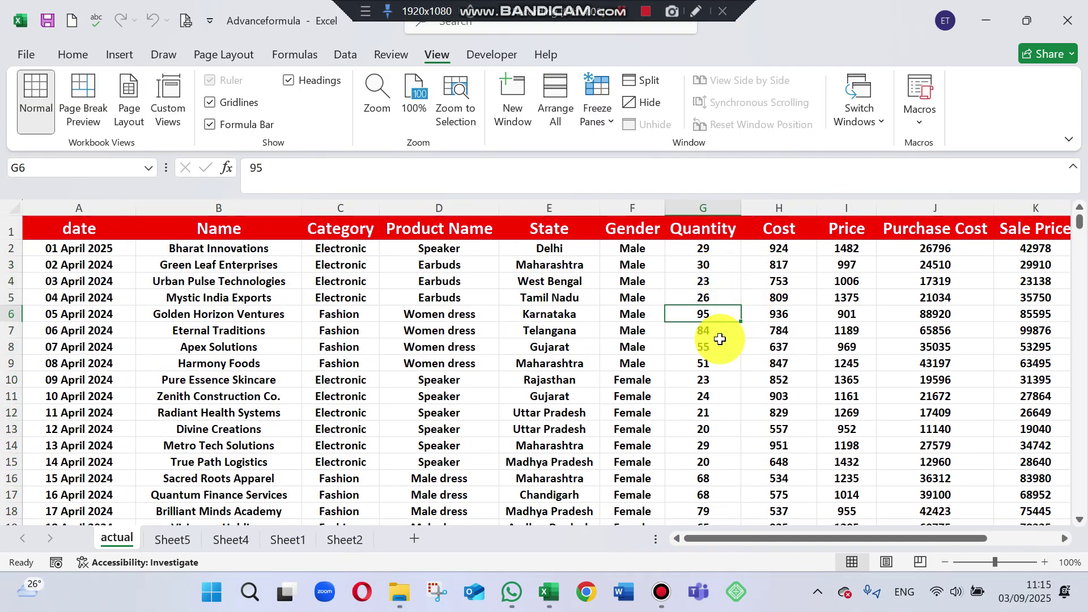
{"action": "left_click_drag", "start_coordinate": [729, 537], "coordinate": [844, 537]}
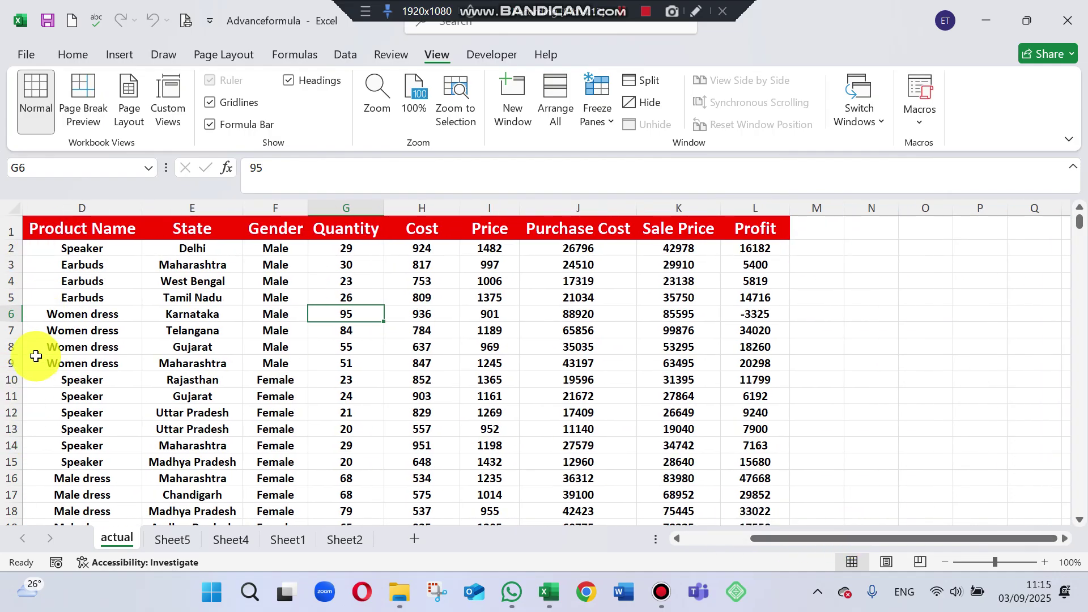
{"action": "left_click_drag", "start_coordinate": [753, 537], "coordinate": [584, 504]}
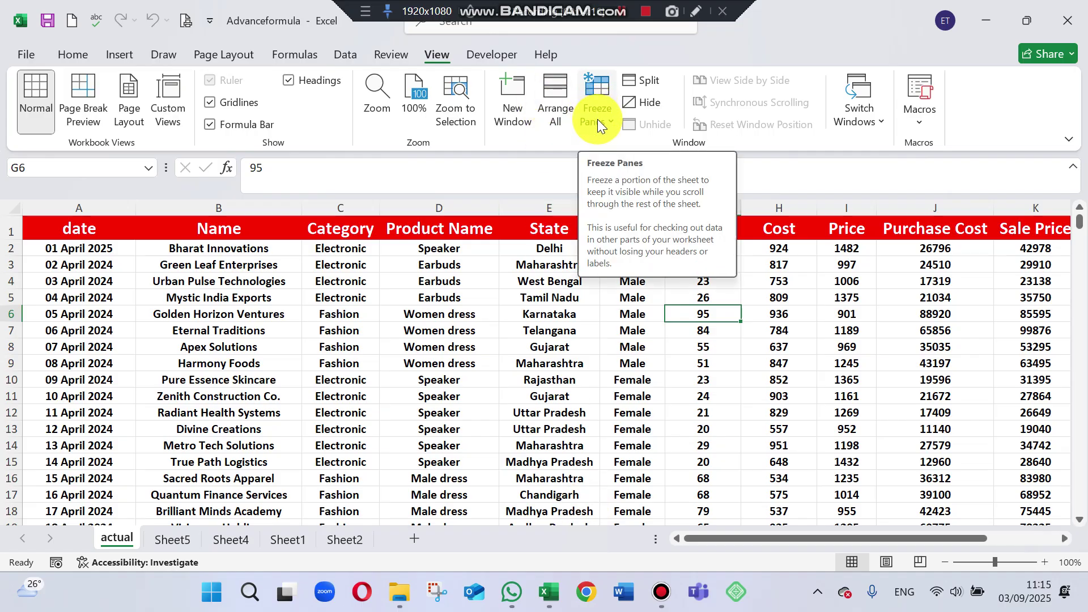
Try Freeze Panes with the date column selected, check it with horizontal scrolling, and unfreeze the panes.
{"action": "left_click", "coordinate": [82, 209]}
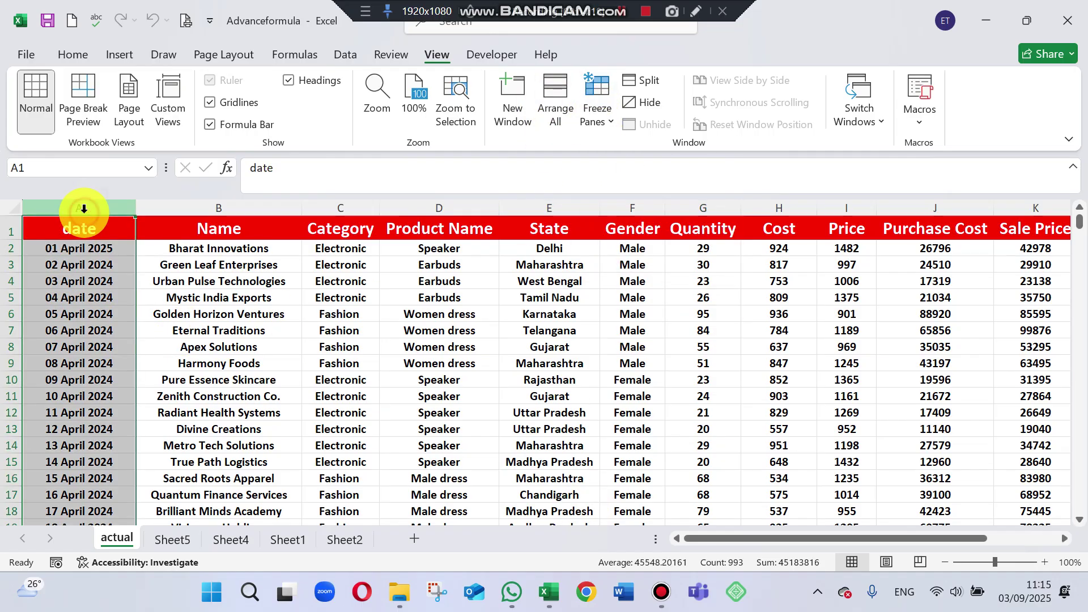
{"action": "left_click", "coordinate": [610, 124]}
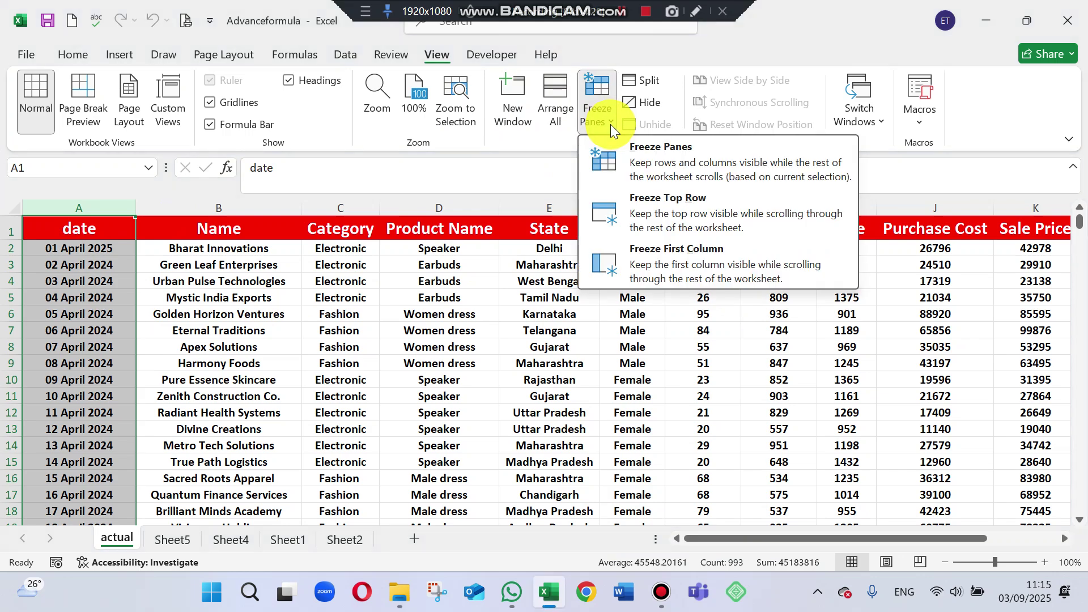
{"action": "left_click", "coordinate": [647, 167]}
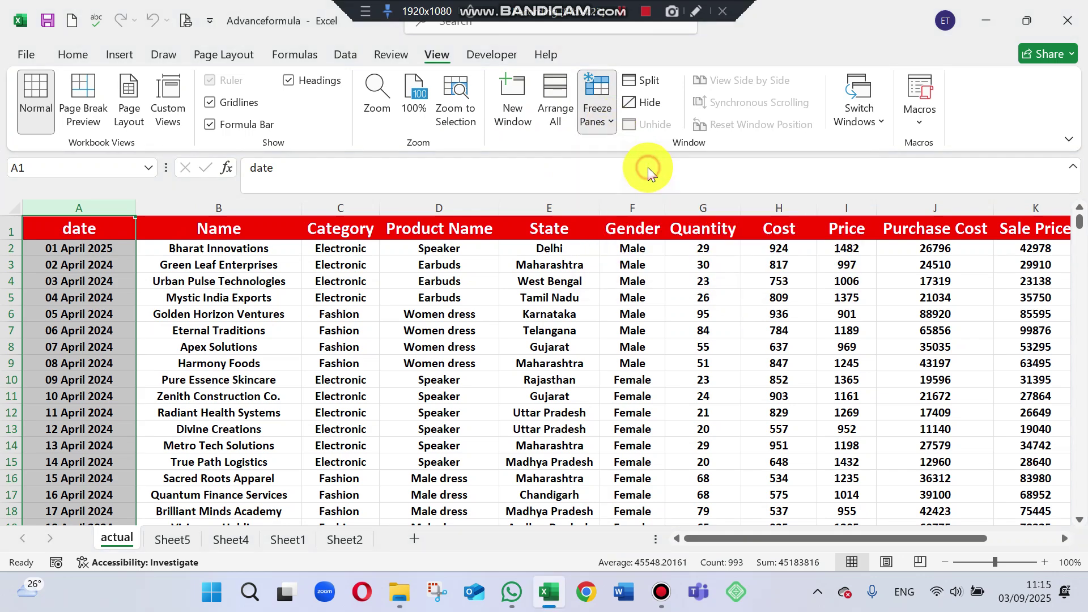
{"action": "left_click", "coordinate": [434, 346]}
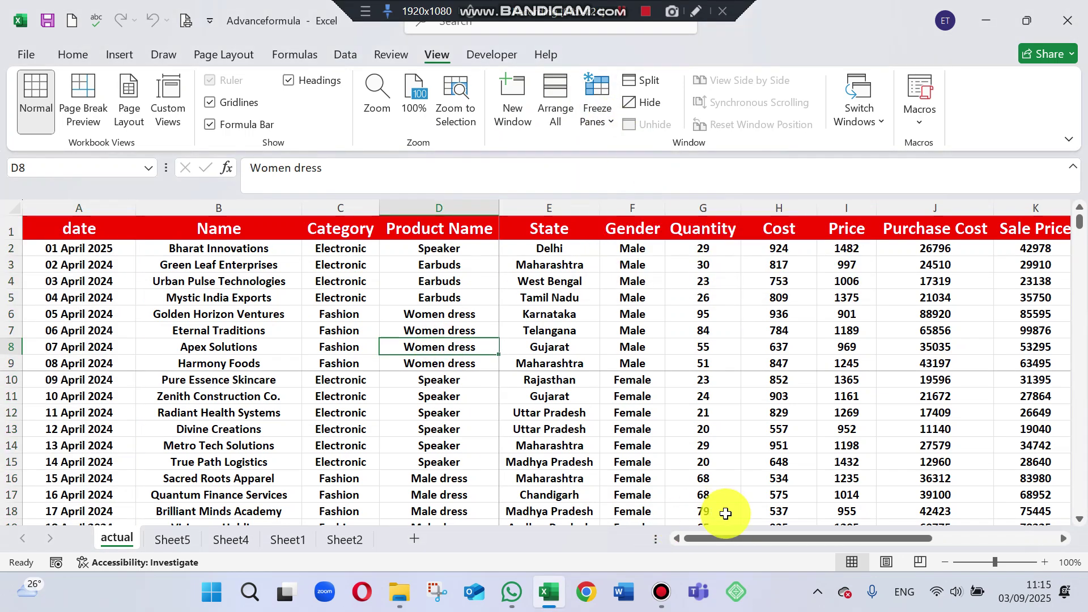
{"action": "left_click_drag", "start_coordinate": [730, 534], "coordinate": [612, 541]}
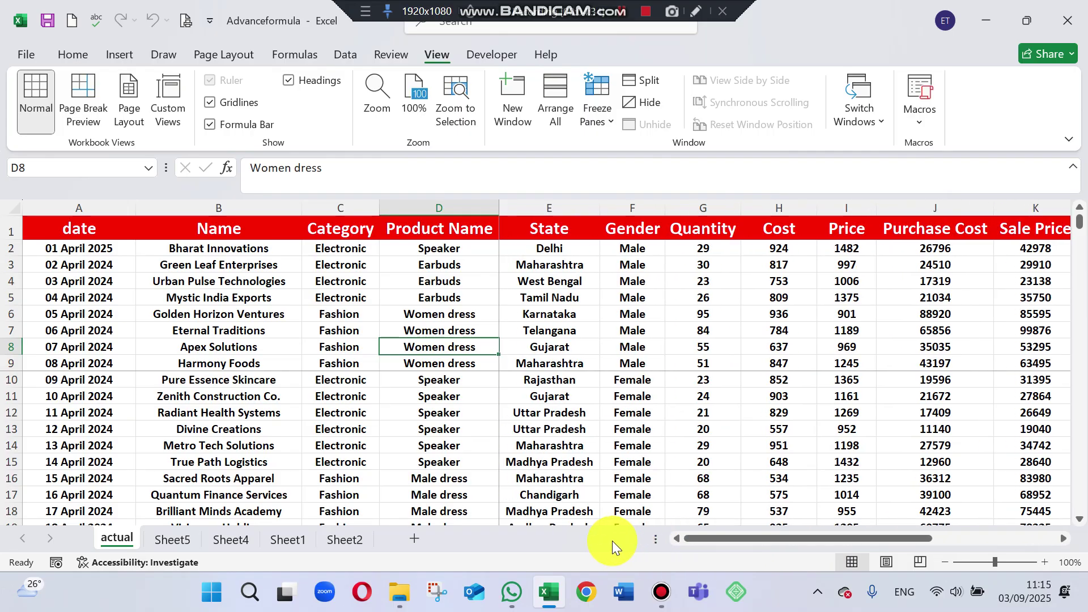
{"action": "left_click", "coordinate": [593, 131]}
{"action": "left_click", "coordinate": [679, 152]}
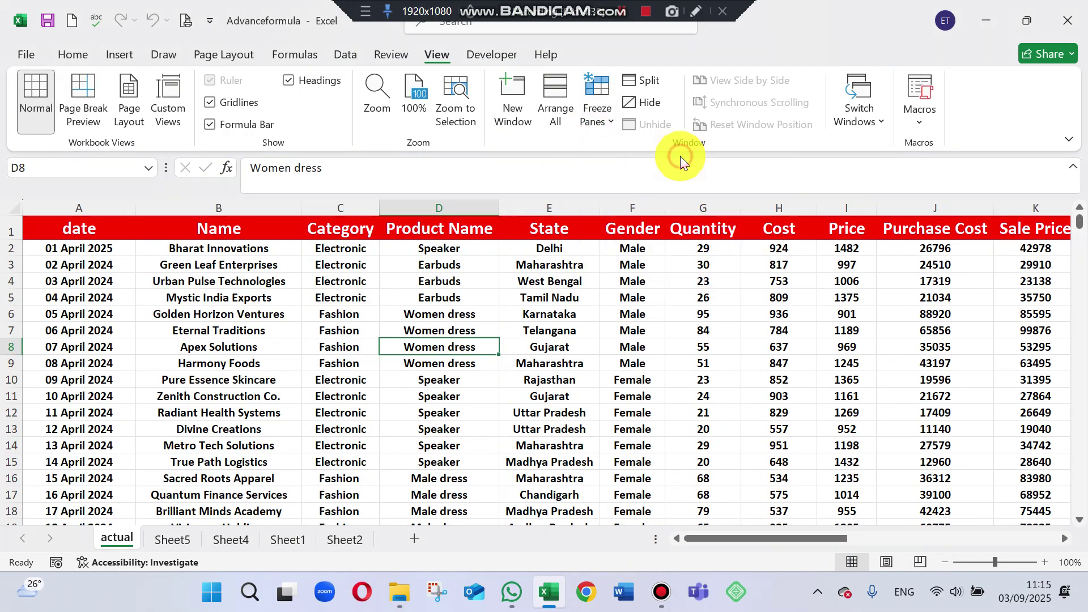
Freeze the first column of the actual sheet and check that the dates stay in view during horizontal scrolling.
{"action": "left_click", "coordinate": [85, 207]}
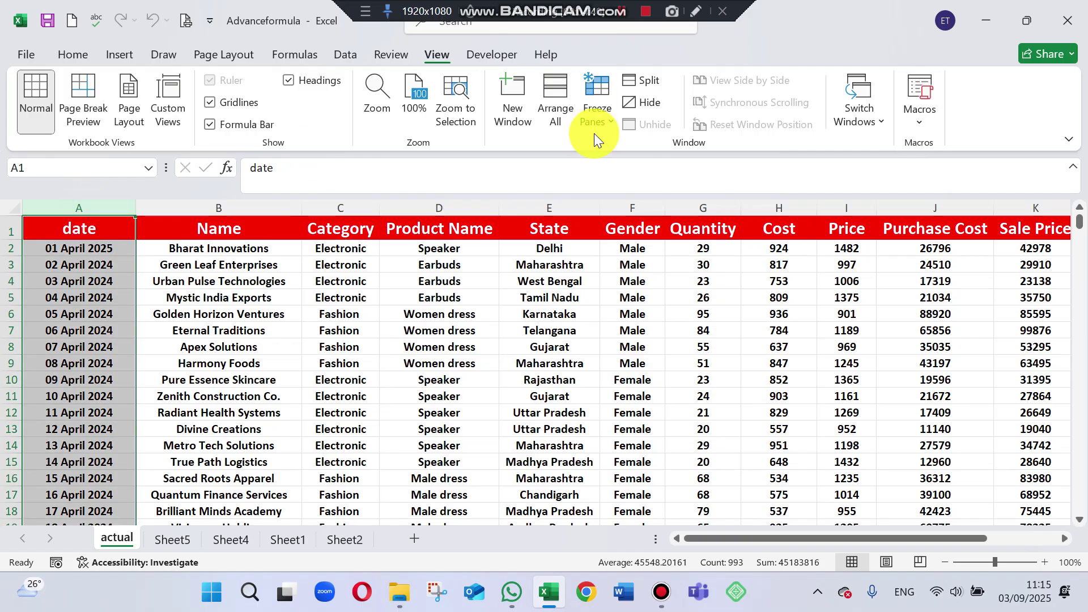
{"action": "left_click", "coordinate": [614, 118]}
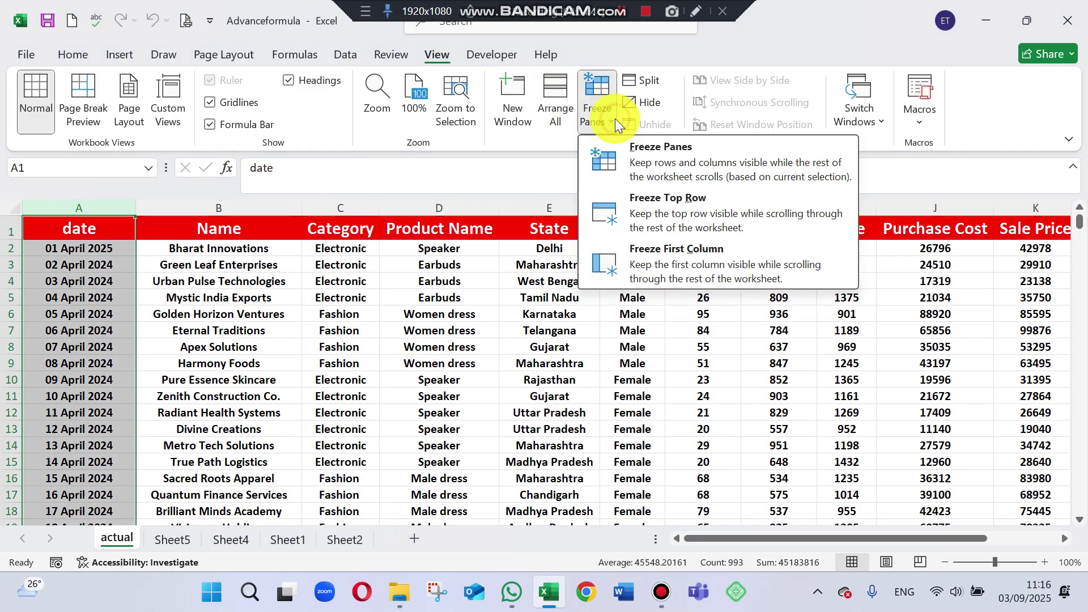
{"action": "left_click", "coordinate": [671, 260]}
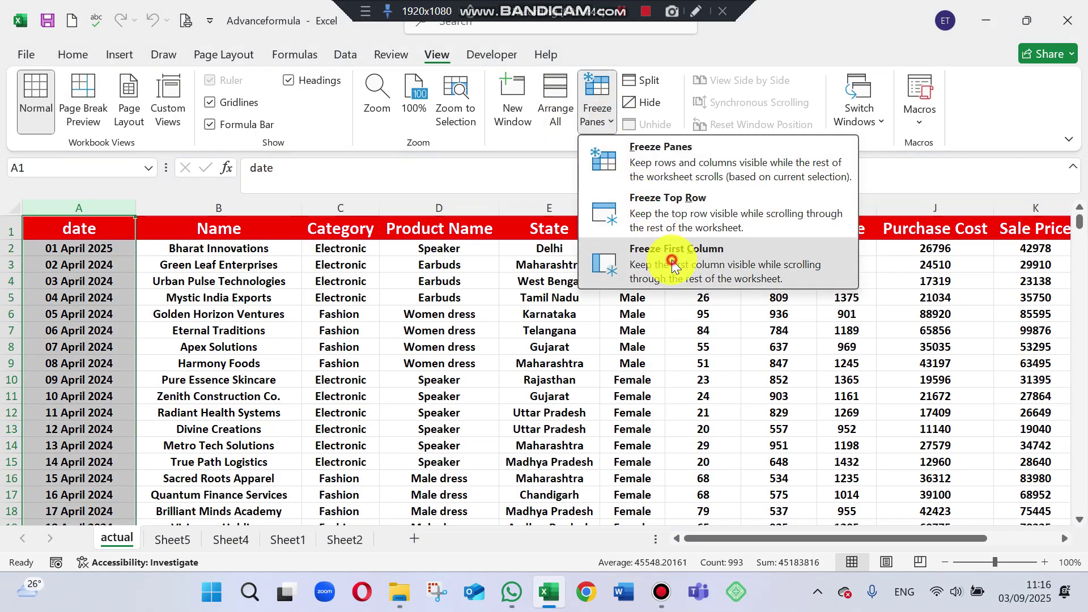
{"action": "left_click", "coordinate": [218, 378]}
{"action": "left_click_drag", "start_coordinate": [688, 539], "coordinate": [558, 598]}
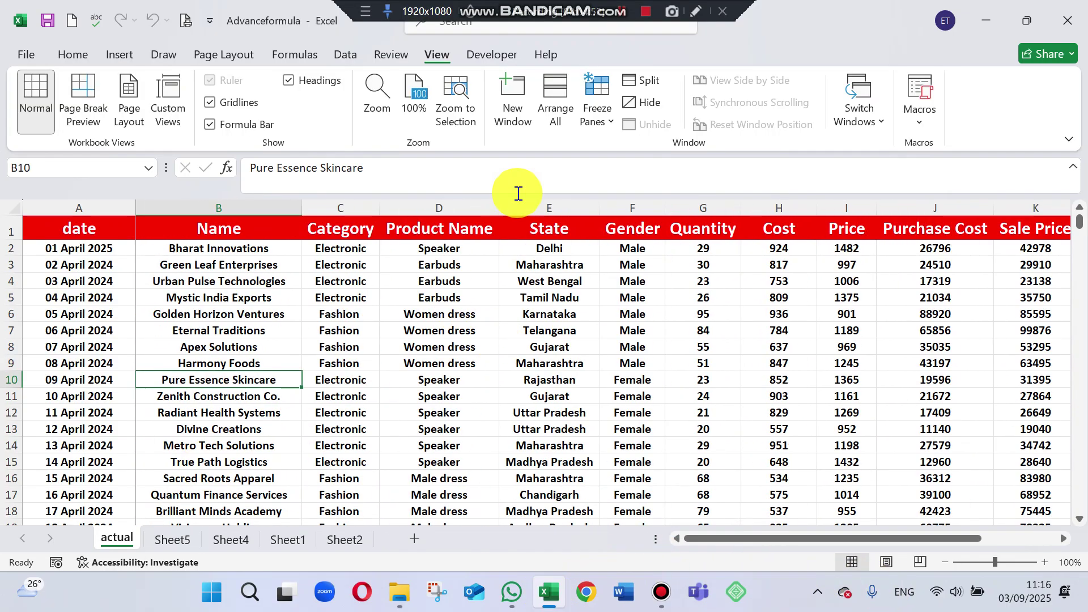
Unfreeze the first column and check whether the header row stays in view during vertical scrolling.
{"action": "left_click", "coordinate": [595, 126]}
{"action": "left_click", "coordinate": [625, 168]}
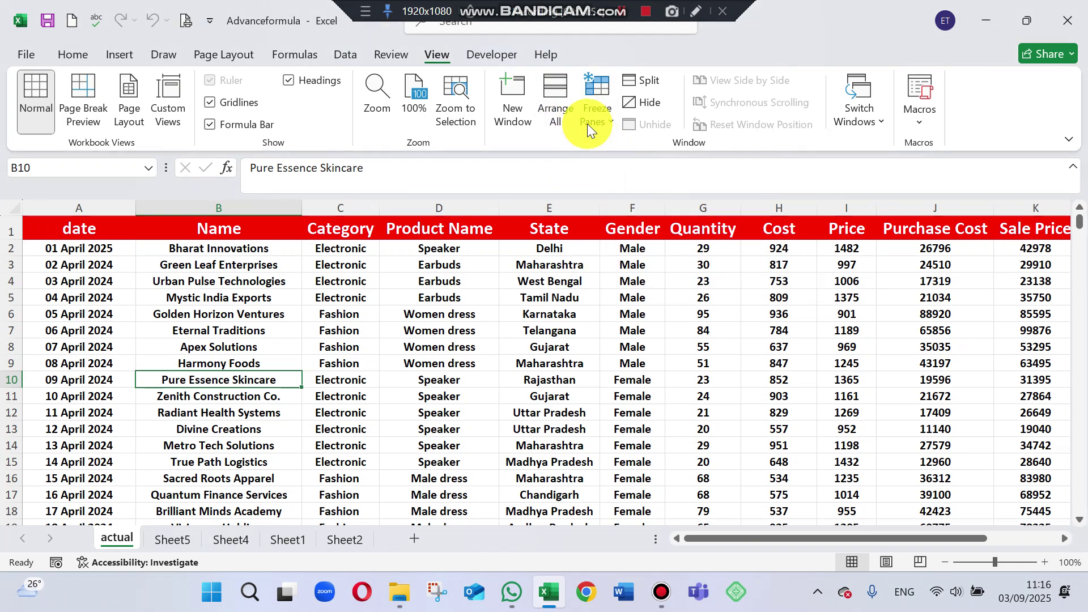
{"action": "left_click", "coordinate": [595, 127]}
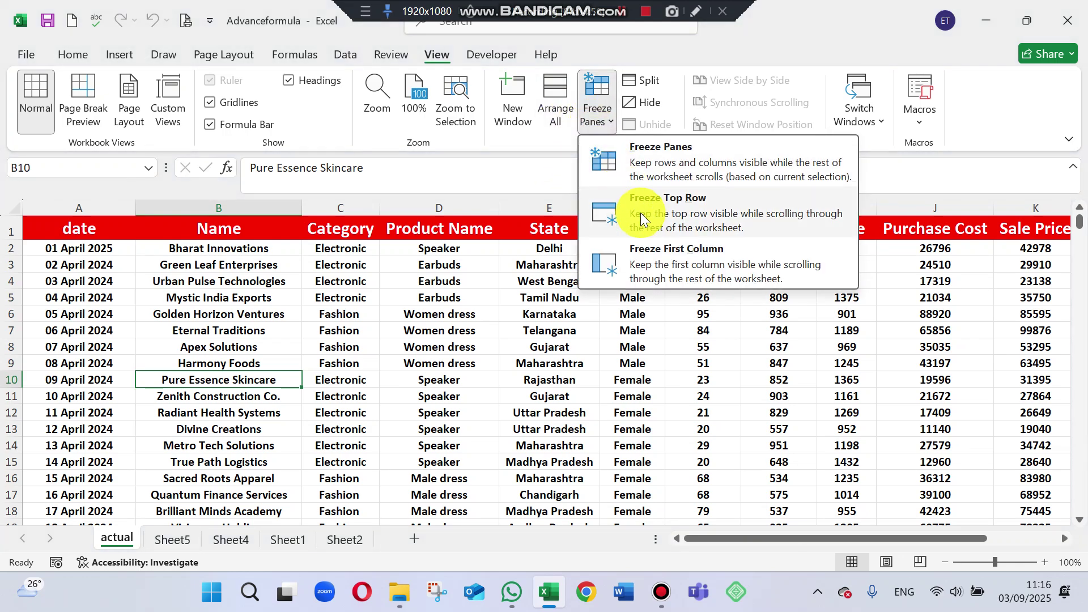
{"action": "left_click", "coordinate": [684, 406]}
{"action": "left_click_drag", "start_coordinate": [1080, 218], "coordinate": [680, 73]}
{"action": "left_click", "coordinate": [3, 227]}
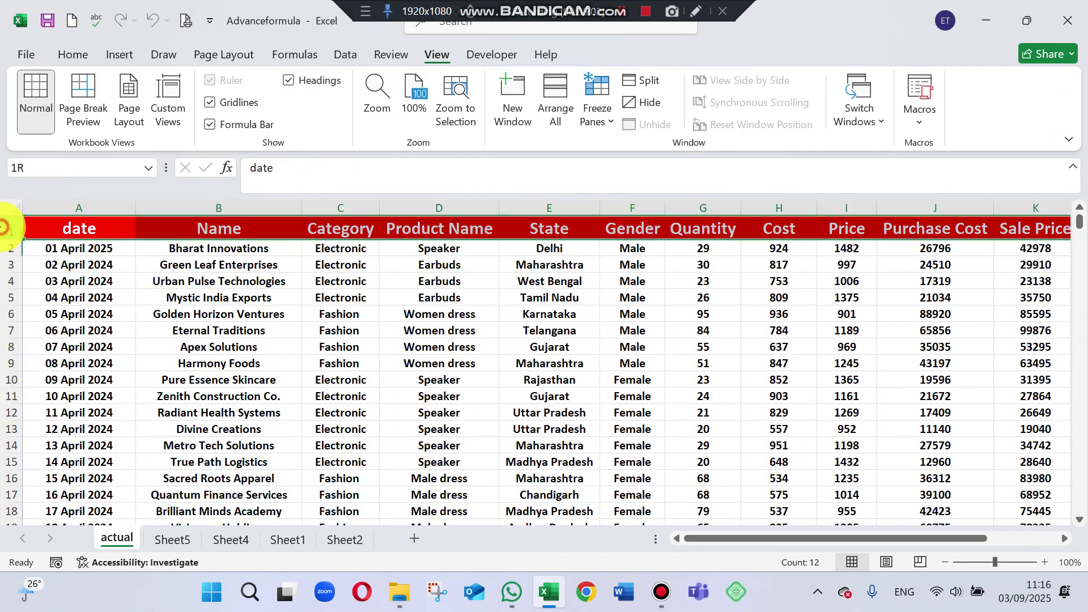
{"action": "left_click", "coordinate": [546, 396]}
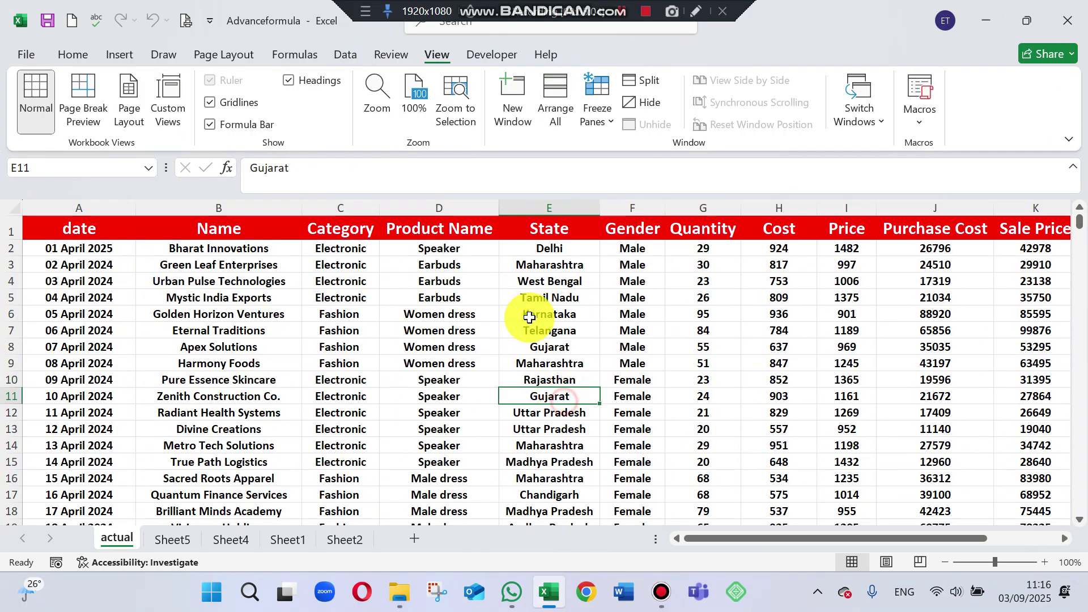
Try Freeze Top Row on the actual sheet, check the headers with vertical scrolling, and unfreeze the panes.
{"action": "left_click", "coordinate": [599, 128]}
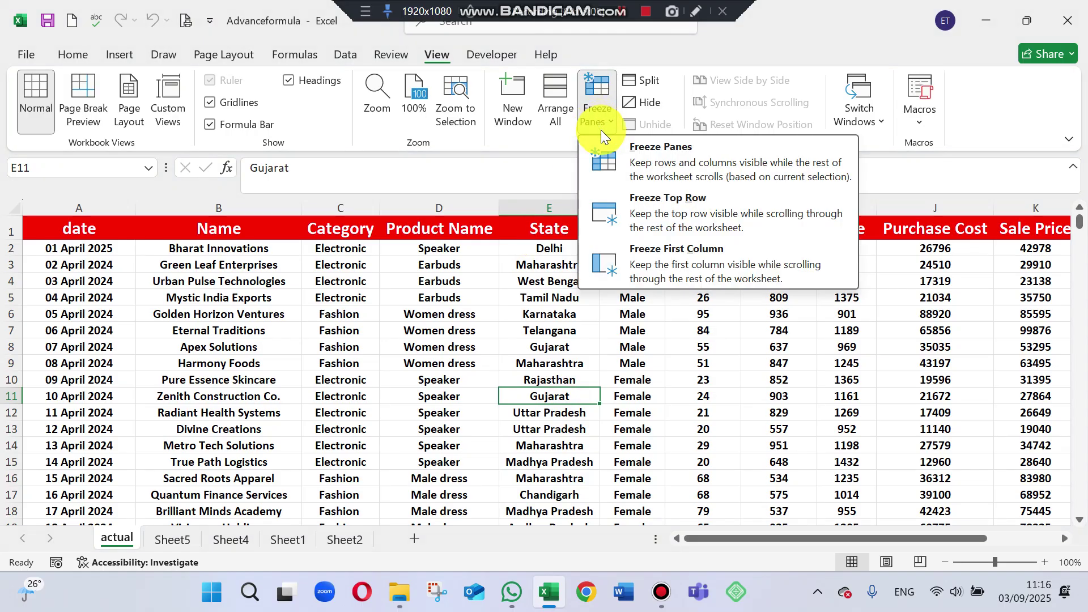
{"action": "left_click", "coordinate": [653, 215]}
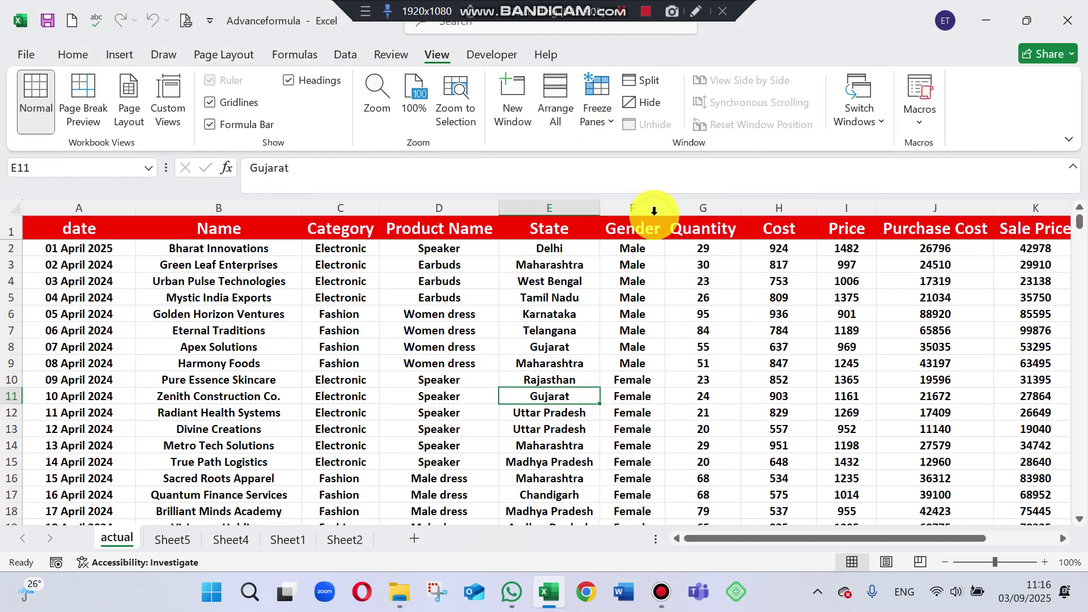
{"action": "left_click_drag", "start_coordinate": [1079, 226], "coordinate": [1047, 150]}
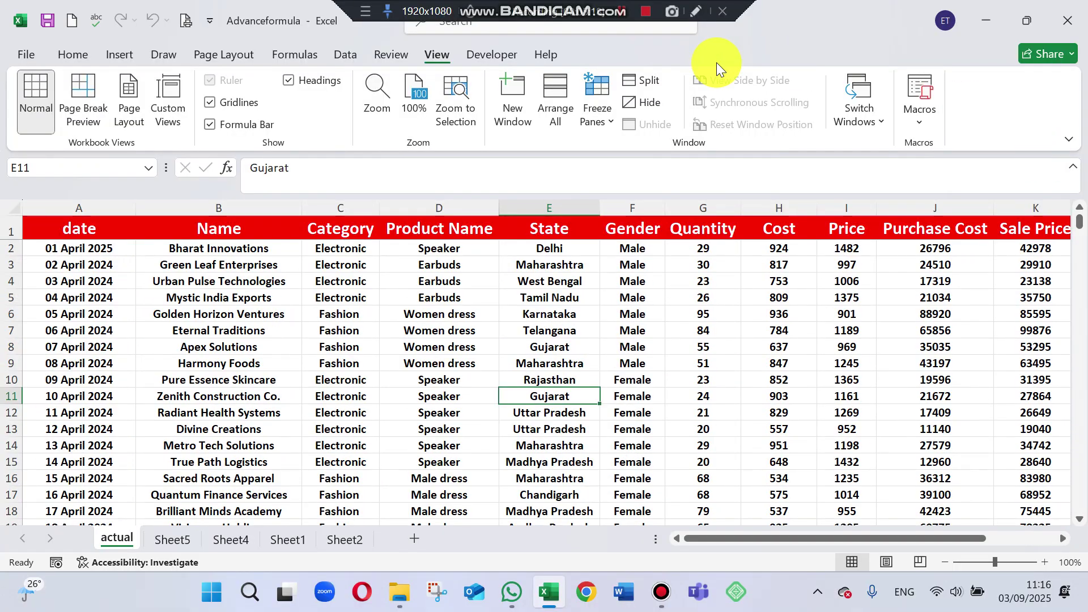
{"action": "left_click", "coordinate": [592, 118]}
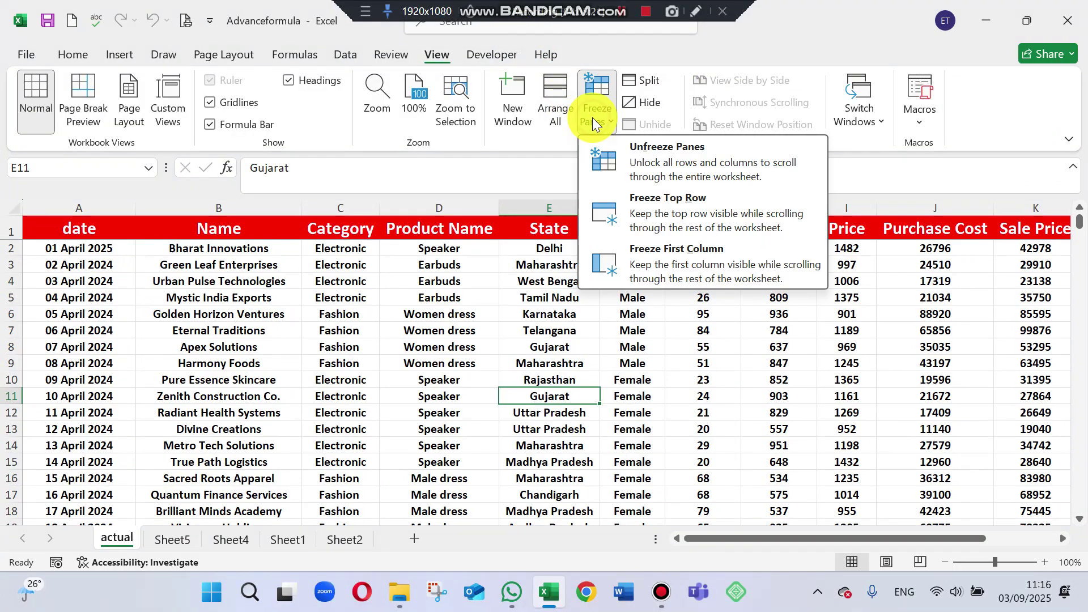
{"action": "left_click", "coordinate": [659, 161]}
Hide the Advanceformula workbook window and unhide it again.
{"action": "left_click", "coordinate": [616, 13]}
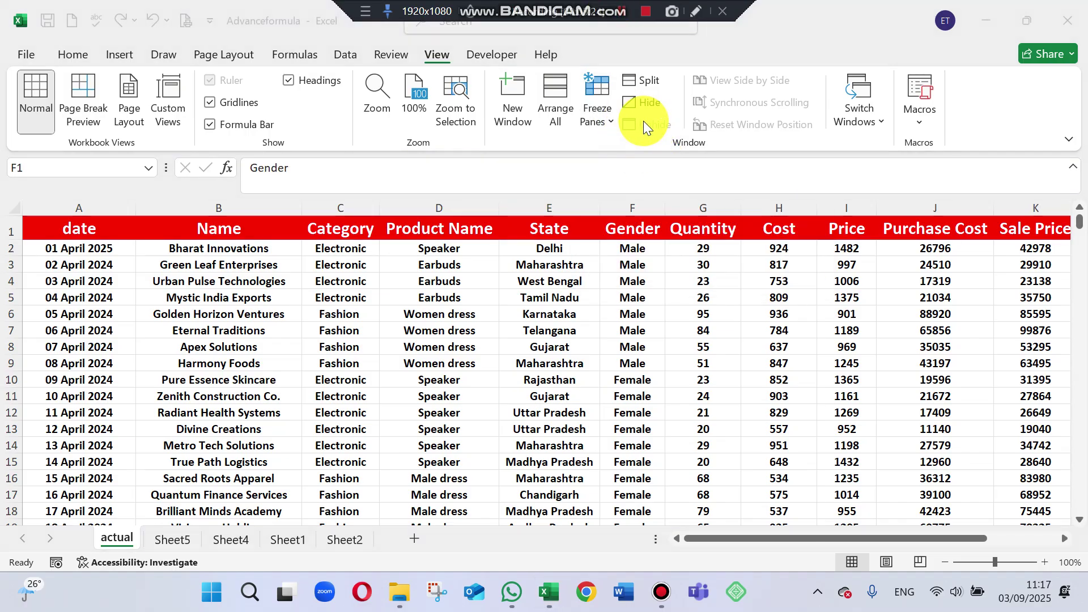
{"action": "left_click", "coordinate": [639, 103]}
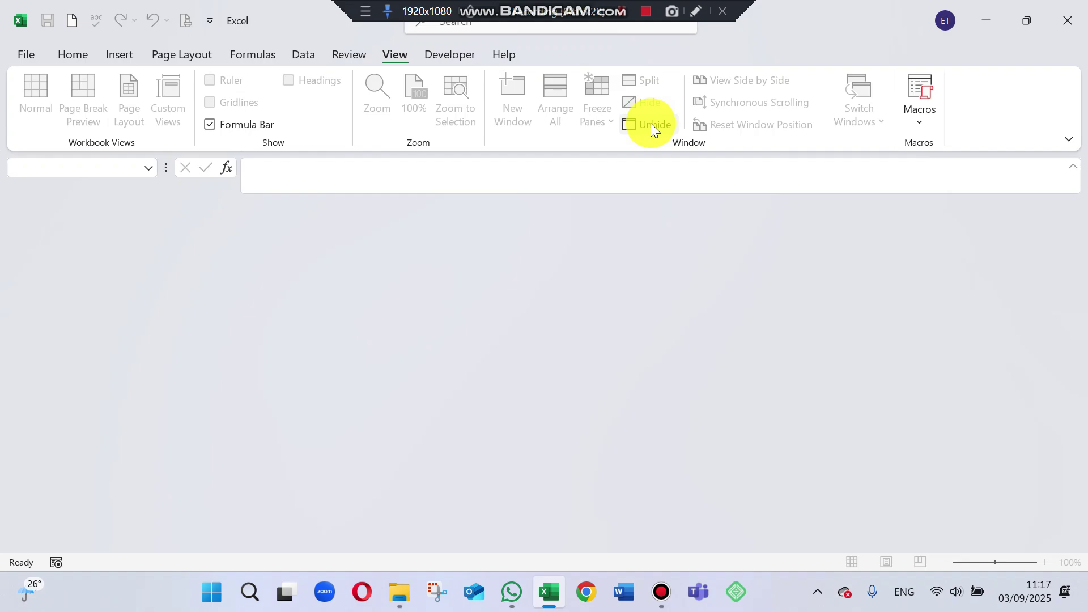
{"action": "left_click", "coordinate": [650, 123]}
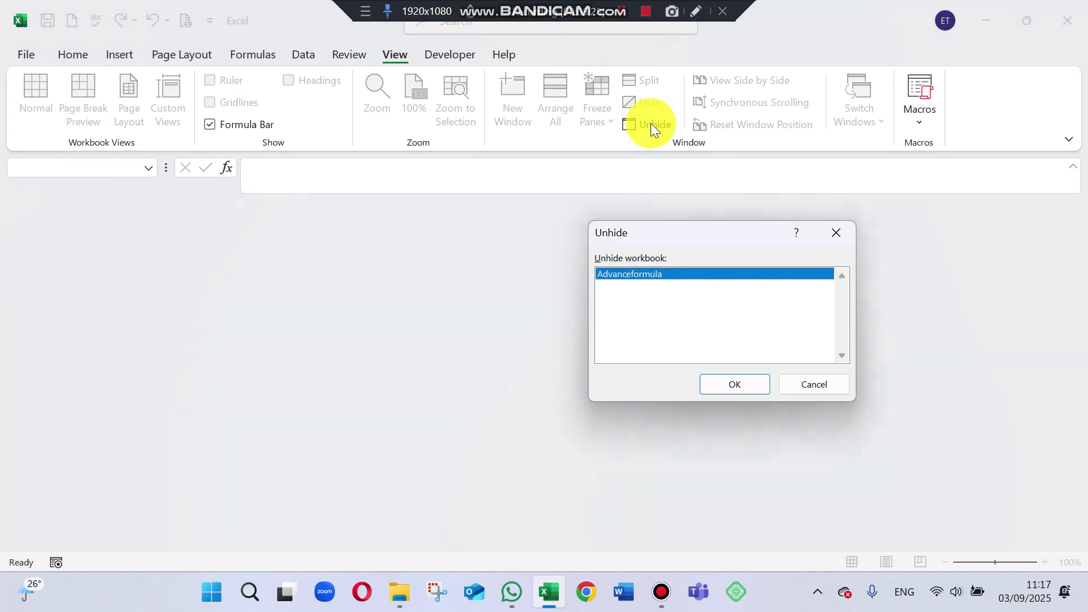
{"action": "left_click", "coordinate": [724, 385]}
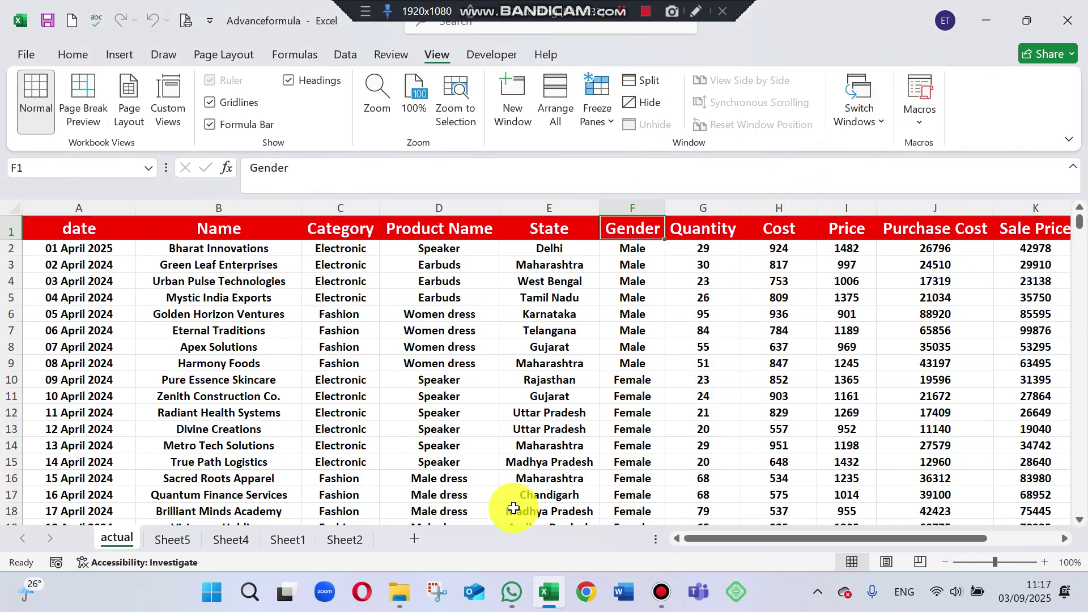
Open a second window of the Advanceformula workbook and return to the Advanceformula:1 window.
{"action": "mouse_move", "coordinate": [548, 591]}
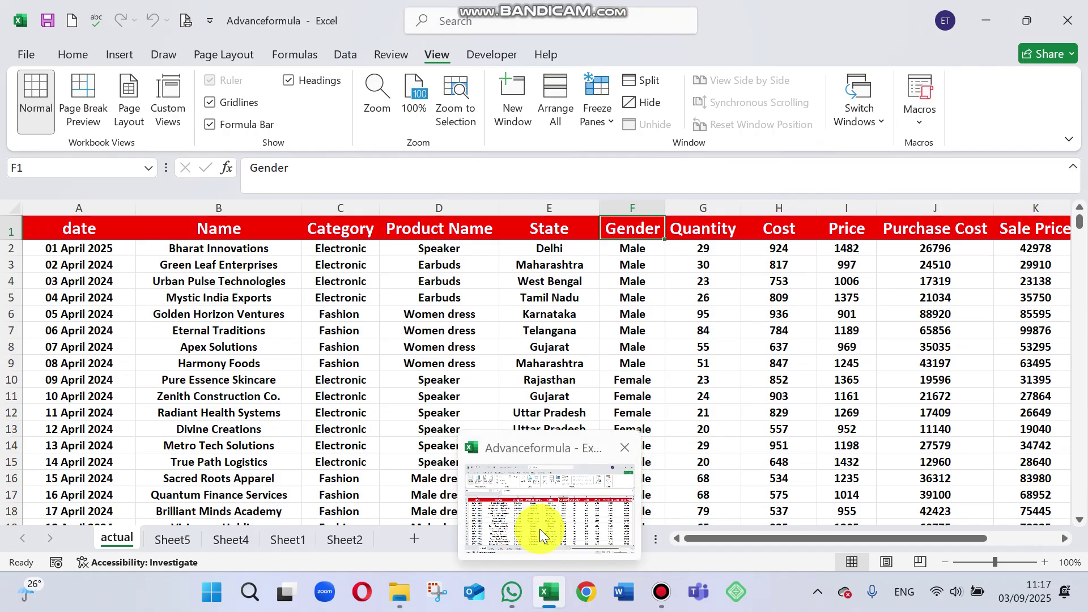
{"action": "left_click", "coordinate": [538, 378]}
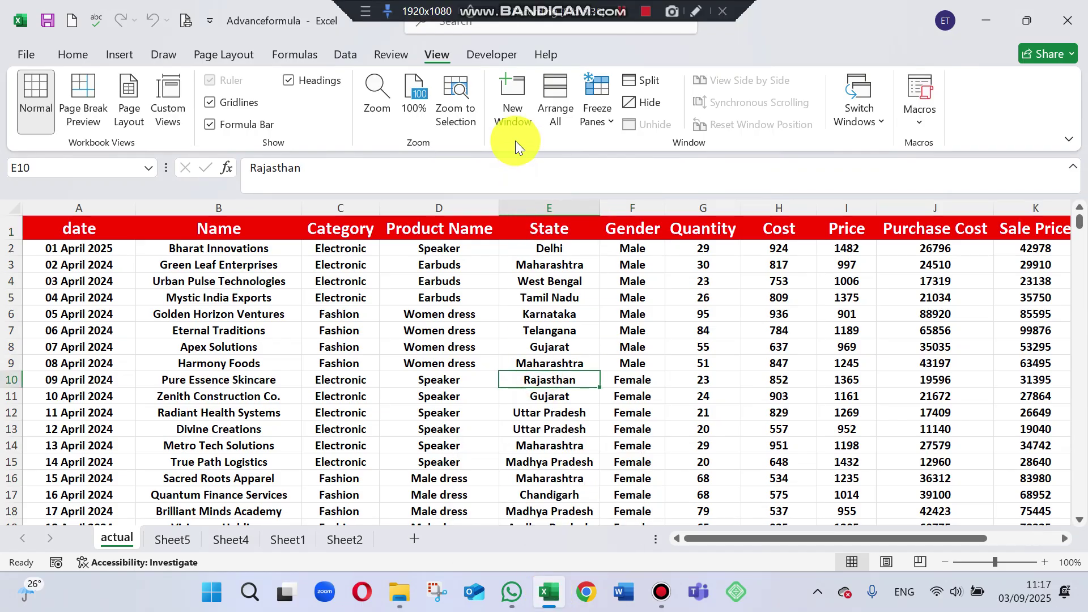
{"action": "left_click", "coordinate": [512, 110]}
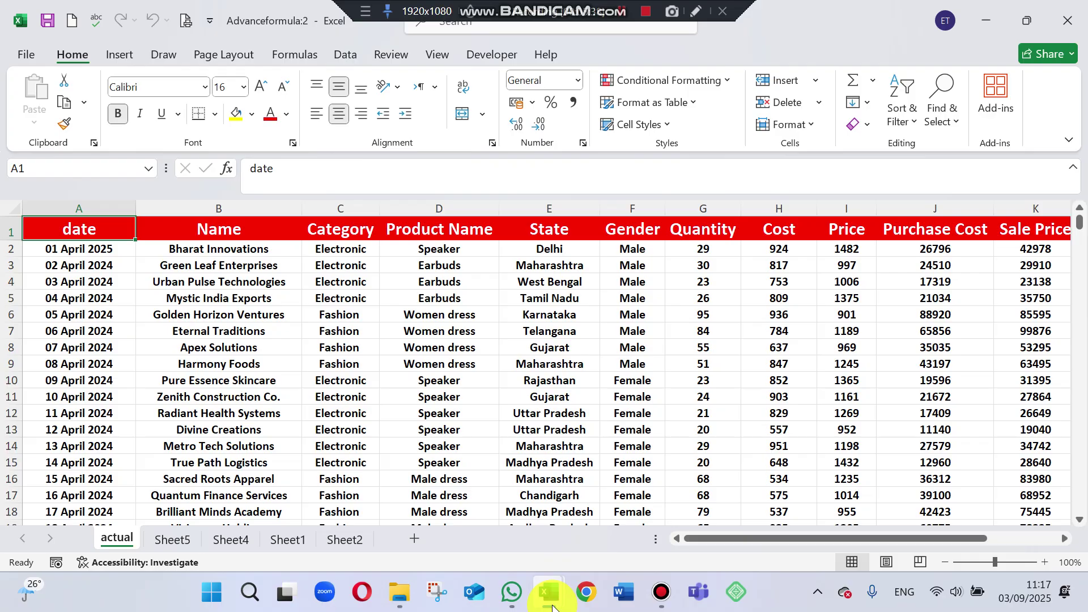
{"action": "mouse_move", "coordinate": [553, 603]}
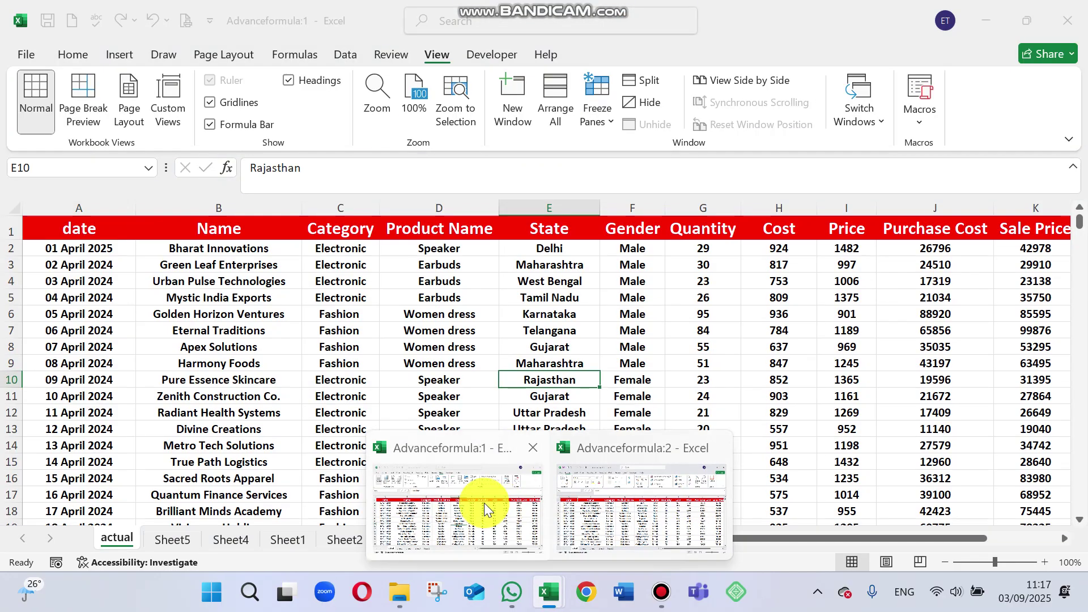
{"action": "left_click", "coordinate": [484, 502]}
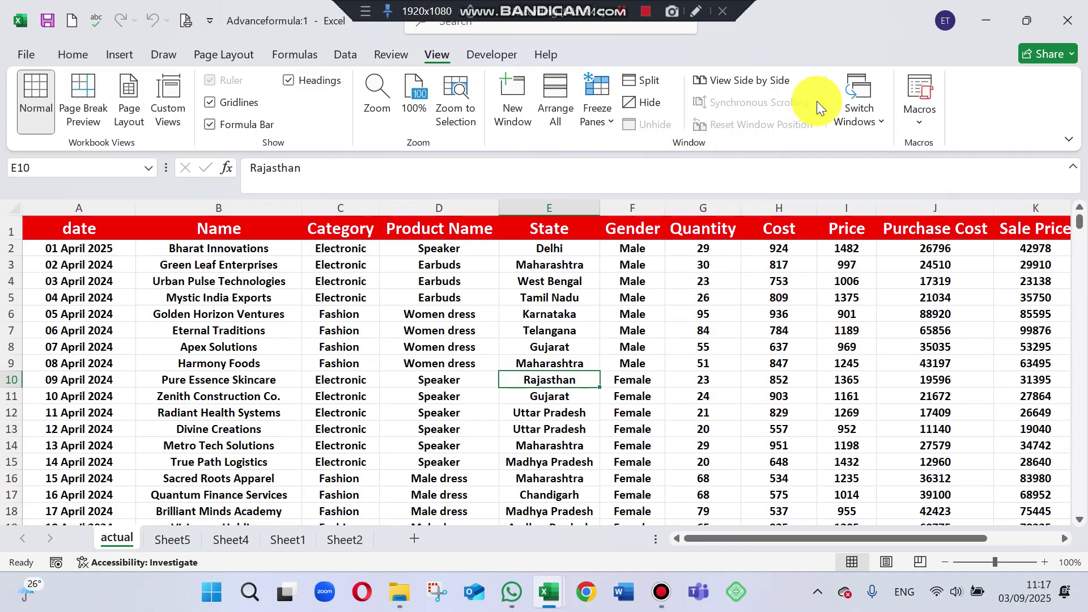
Look through the list of windows available for switching and the macro options for viewing and recording.
{"action": "left_click", "coordinate": [861, 118]}
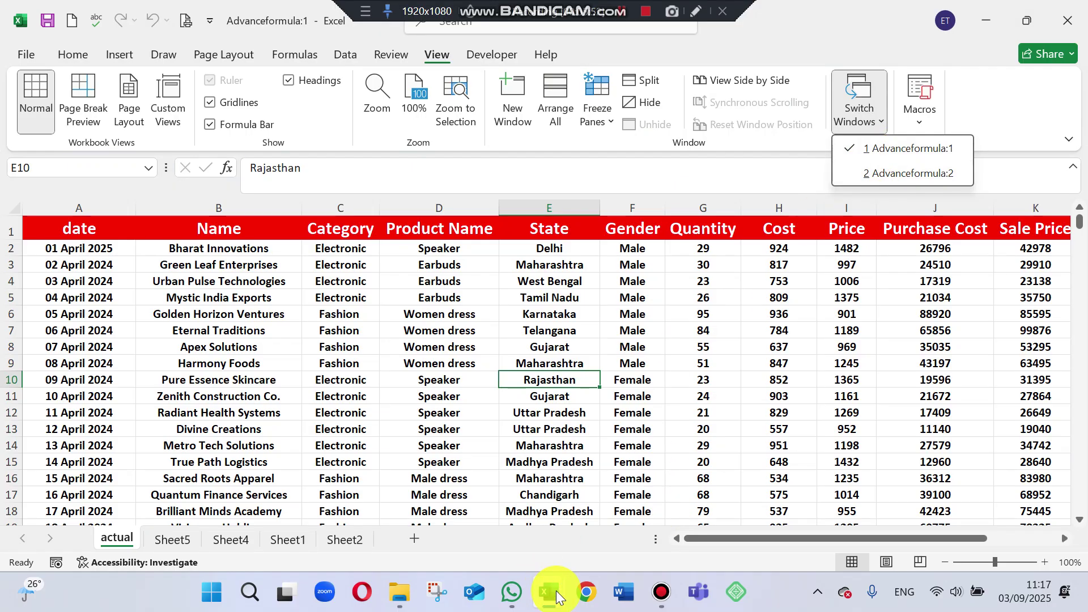
{"action": "left_click", "coordinate": [862, 313]}
{"action": "left_click", "coordinate": [920, 125]}
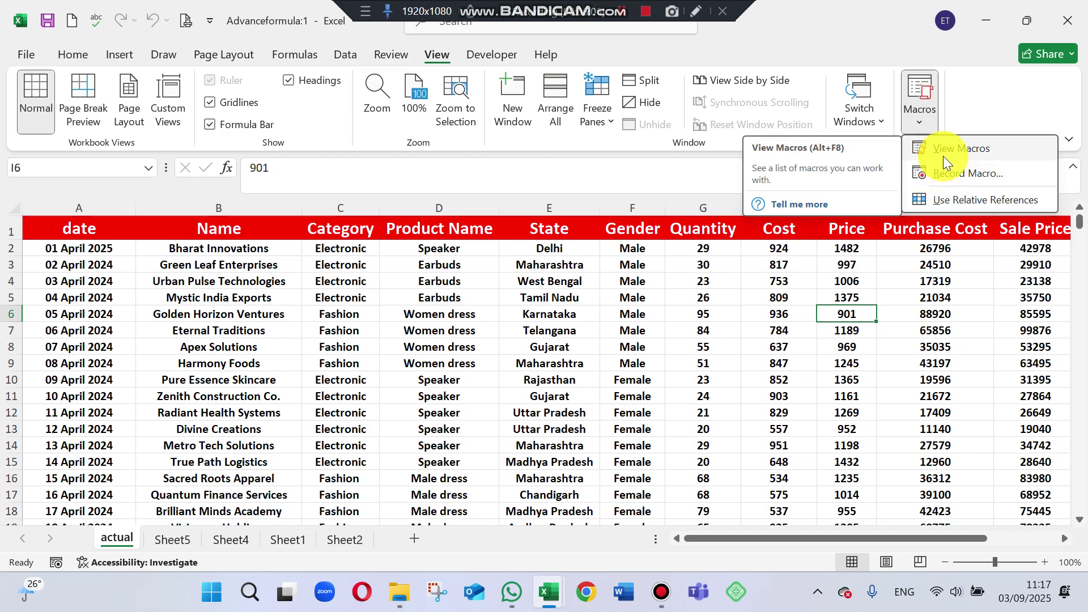
{"action": "left_click", "coordinate": [794, 302]}
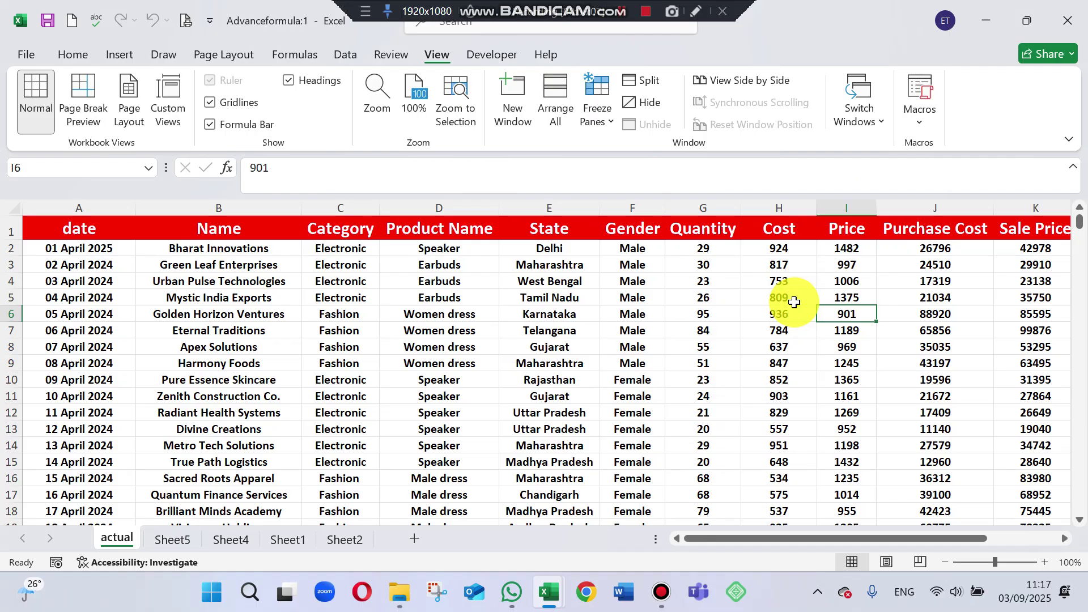